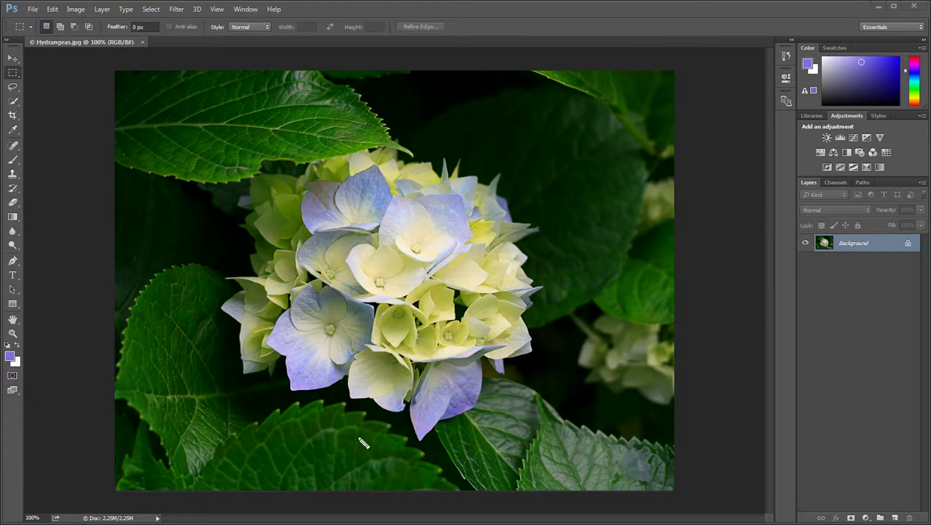
{"action": "left_click", "coordinate": [410, 492]}
{"action": "left_click", "coordinate": [660, 250]}
{"action": "left_click_drag", "start_coordinate": [409, 250], "coordinate": [414, 494]}
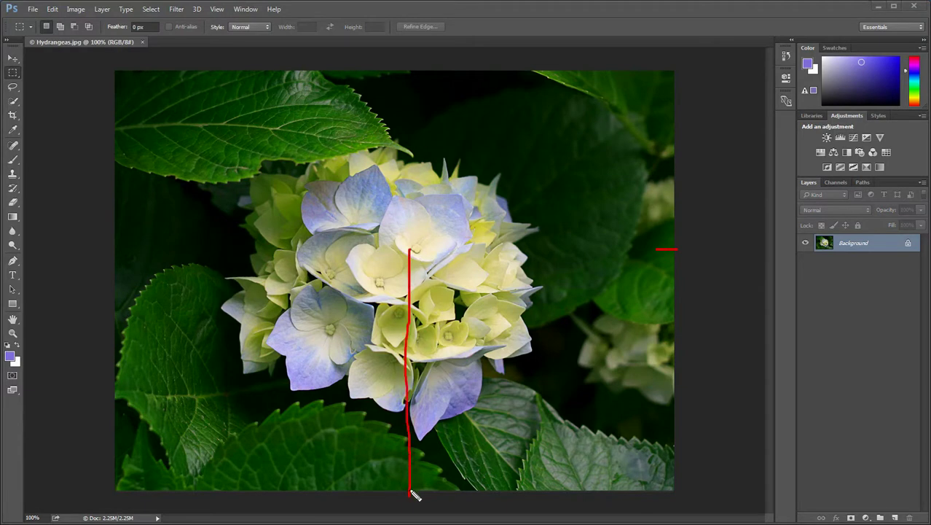
{"action": "mouse_move", "coordinate": [409, 249]}
{"action": "left_mouse_down"}
{"action": "mouse_move", "coordinate": [121, 249]}
{"action": "mouse_move", "coordinate": [112, 267]}
{"action": "mouse_move", "coordinate": [108, 358]}
{"action": "mouse_move", "coordinate": [125, 441]}
{"action": "mouse_move", "coordinate": [117, 478]}
{"action": "mouse_move", "coordinate": [411, 496]}
{"action": "left_mouse_up"}
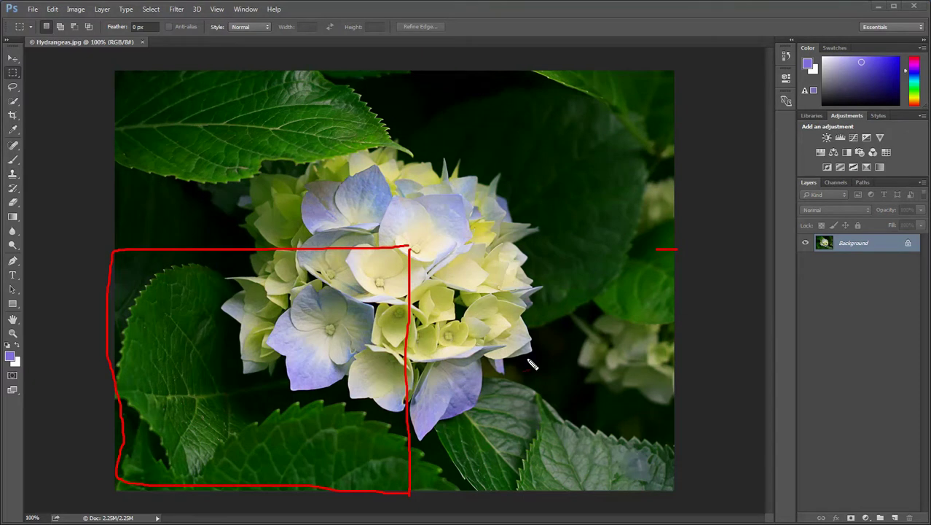
{"action": "key", "text": "Escape"}
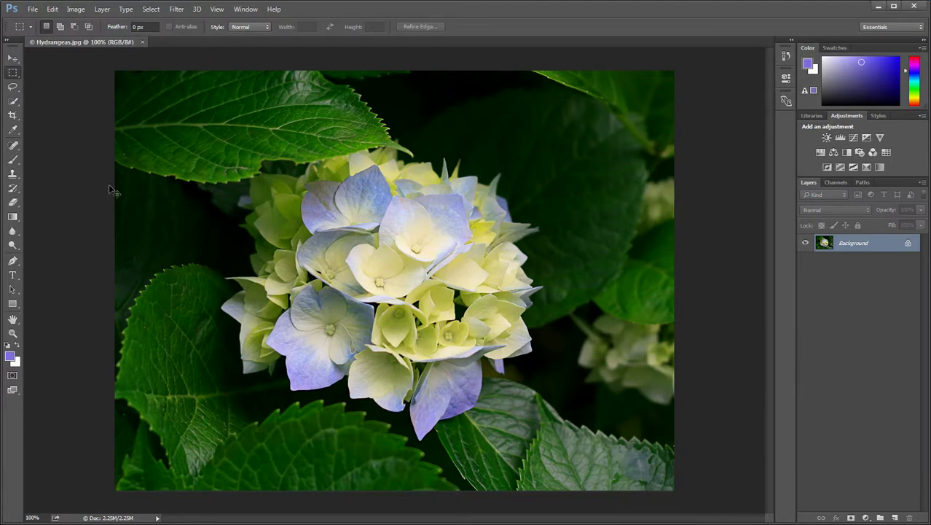
{"action": "key", "text": "ctrl+minus"}
{"action": "key", "text": "ctrl+minus"}
{"action": "key", "text": "ctrl+minus"}
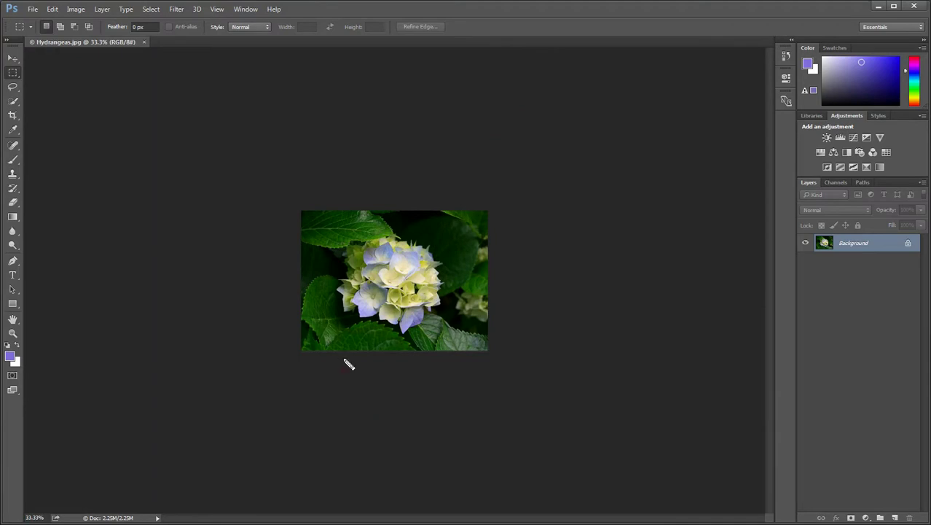
{"action": "mouse_move", "coordinate": [301, 350]}
{"action": "left_mouse_down"}
{"action": "mouse_move", "coordinate": [490, 363]}
{"action": "mouse_move", "coordinate": [653, 351]}
{"action": "mouse_move", "coordinate": [638, 109]}
{"action": "mouse_move", "coordinate": [491, 91]}
{"action": "mouse_move", "coordinate": [310, 89]}
{"action": "mouse_move", "coordinate": [295, 132]}
{"action": "mouse_move", "coordinate": [300, 349]}
{"action": "left_mouse_up"}
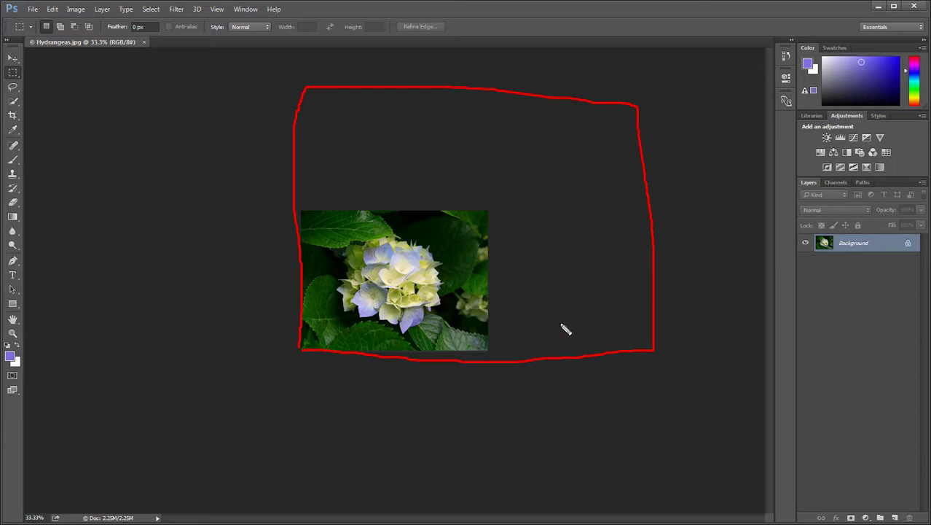
{"action": "key", "text": "Escape"}
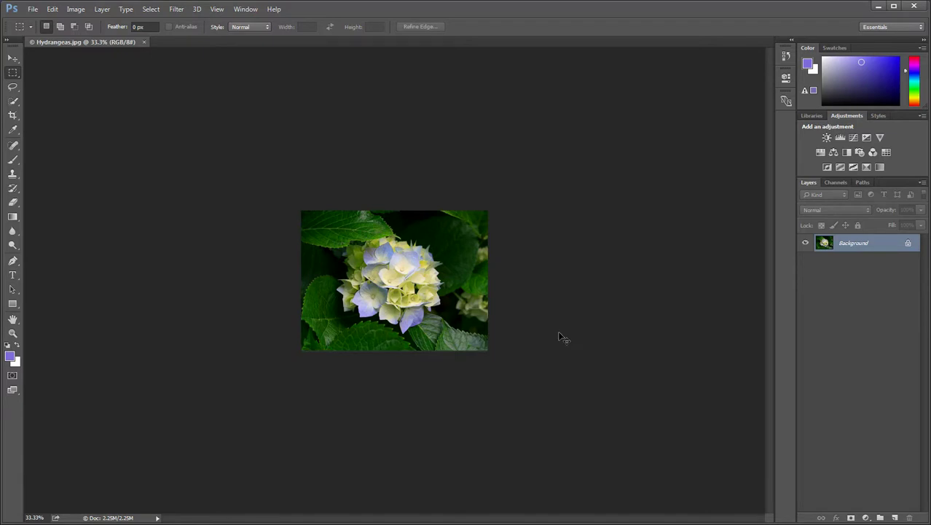
{"action": "key", "text": "ctrl+1"}
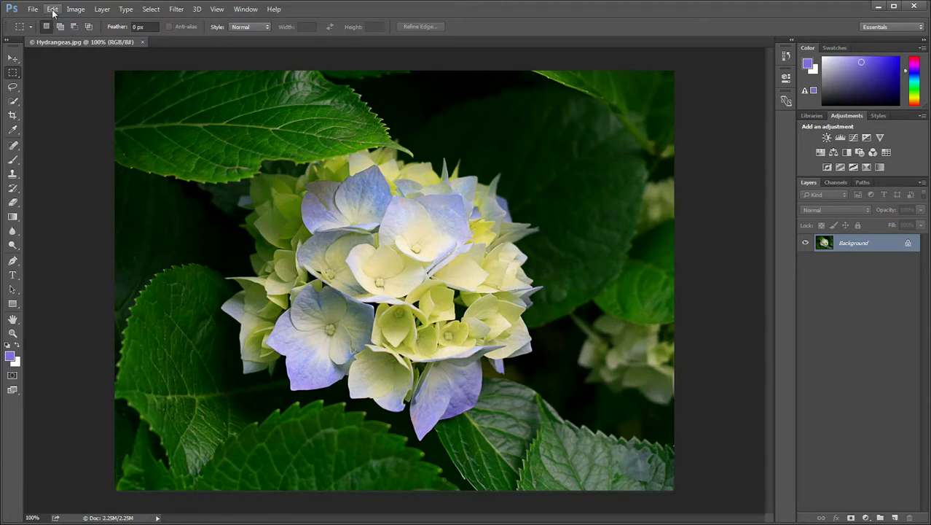
Duplicate the Hydrangeas.jpg image as a new document named 0.5.
{"action": "left_click", "coordinate": [73, 8]}
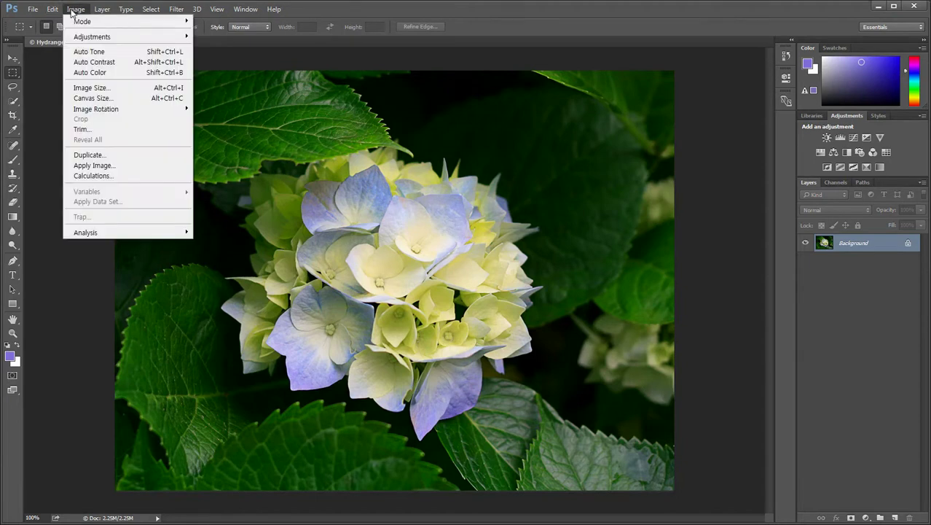
{"action": "left_click", "coordinate": [91, 155]}
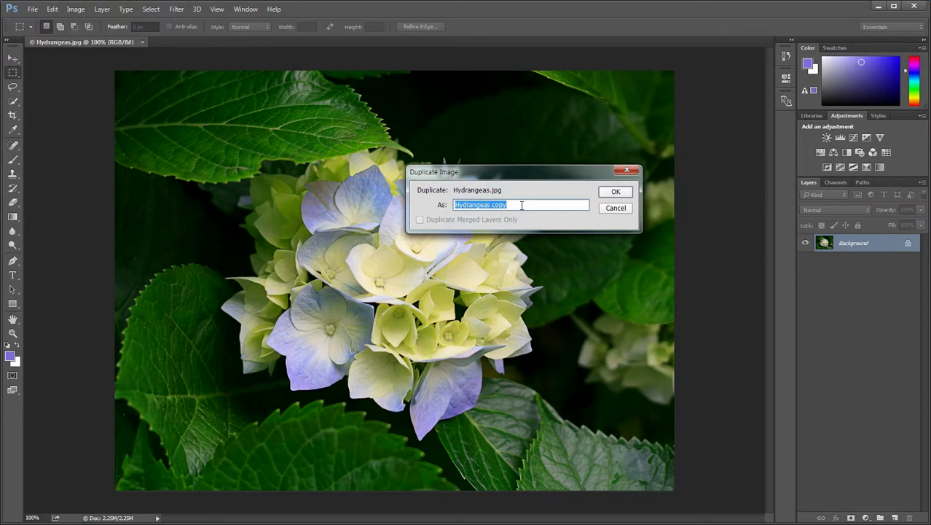
{"action": "type", "text": "0.5"}
{"action": "key", "text": "Return"}
Return to the original Hydrangeas.jpg and duplicate it as a second document named 2.
{"action": "left_click", "coordinate": [108, 43]}
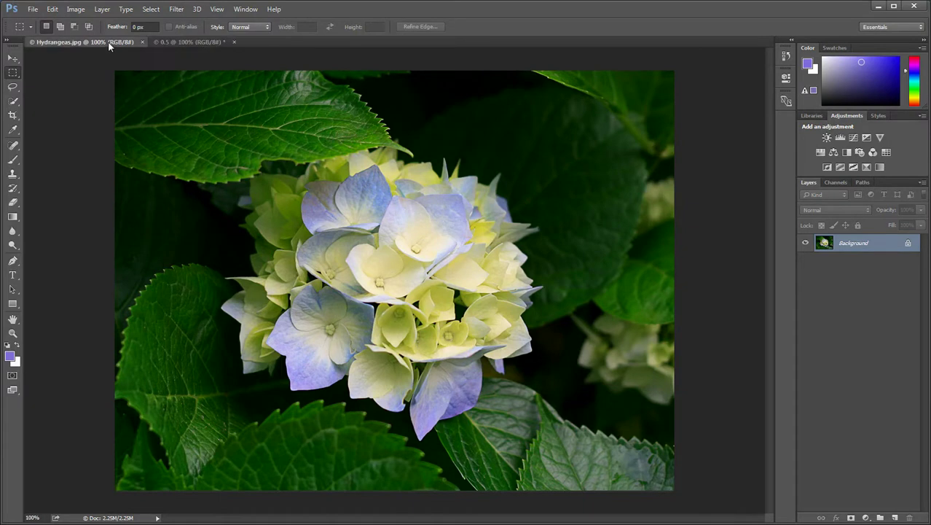
{"action": "left_click", "coordinate": [76, 9]}
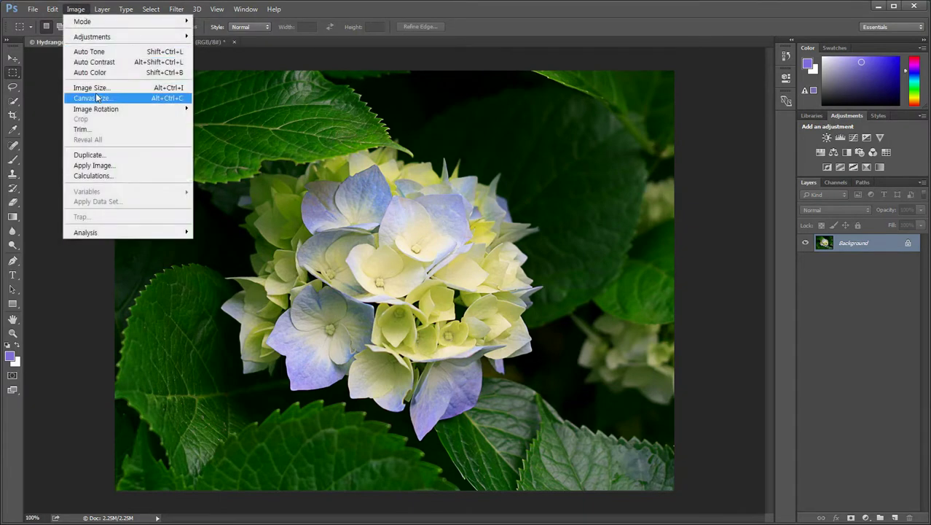
{"action": "left_click", "coordinate": [94, 156]}
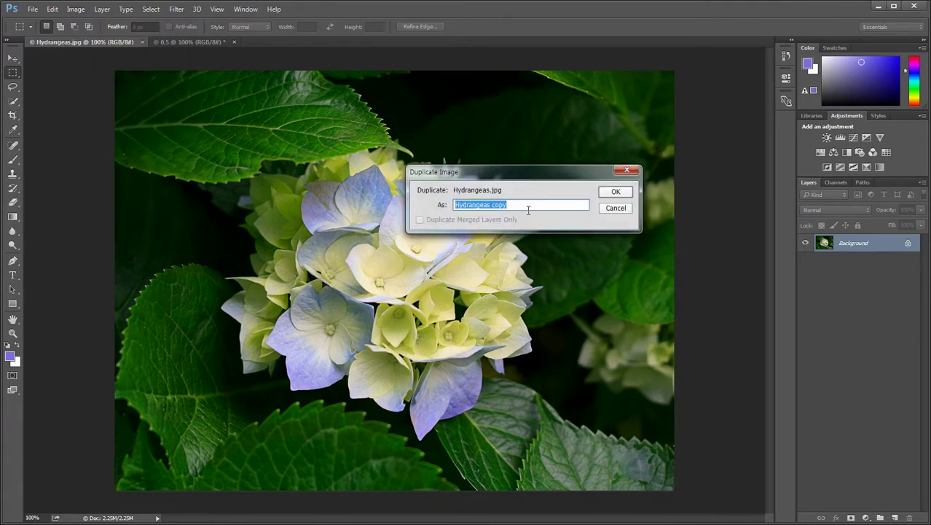
{"action": "type", "text": "1"}
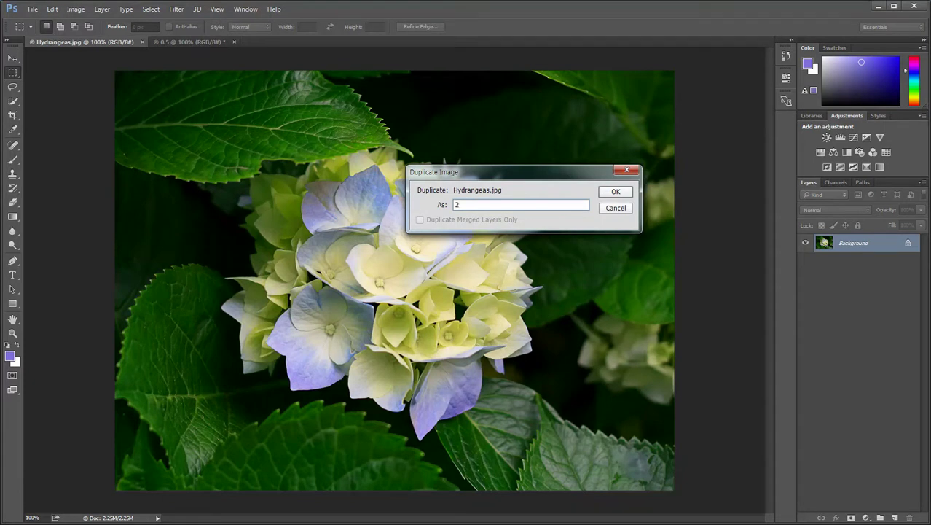
{"action": "left_click", "coordinate": [616, 192]}
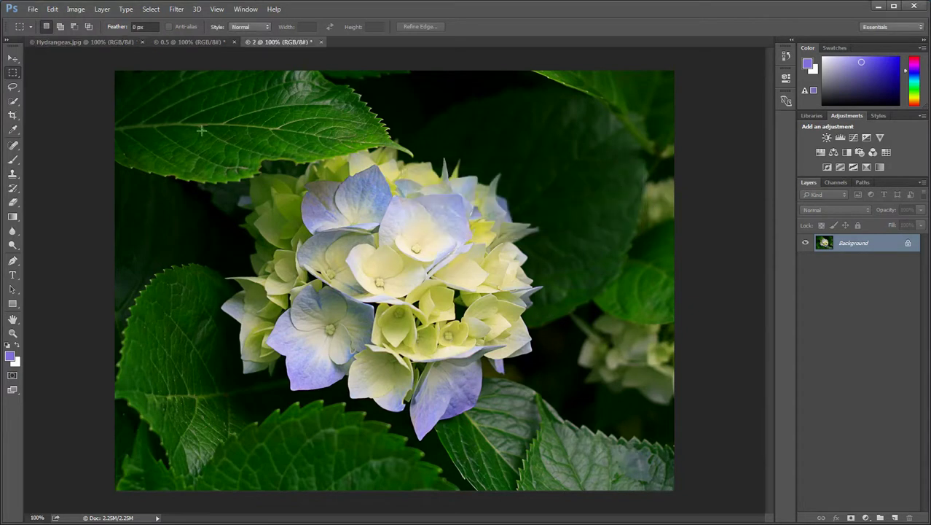
Bring up the image size settings for the 0.5 copy.
{"action": "left_click", "coordinate": [189, 43]}
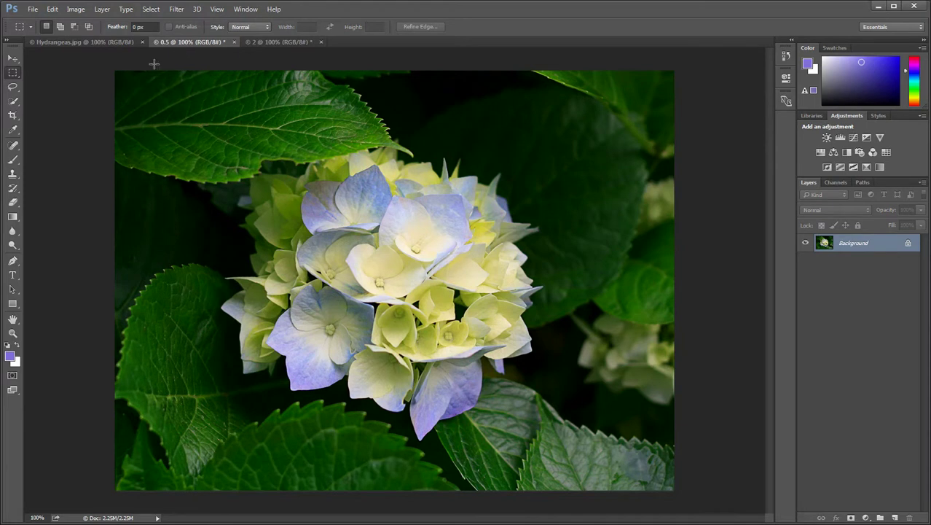
{"action": "left_click", "coordinate": [76, 9]}
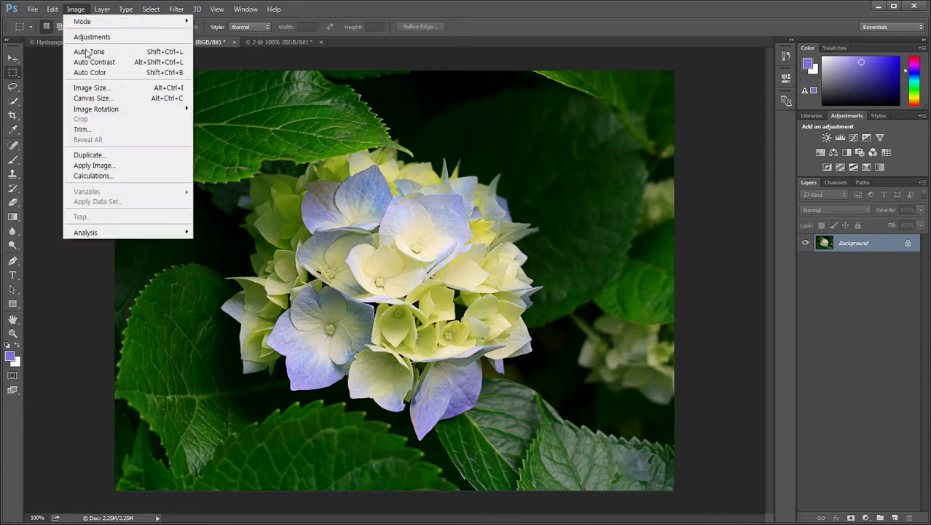
{"action": "left_click", "coordinate": [104, 88]}
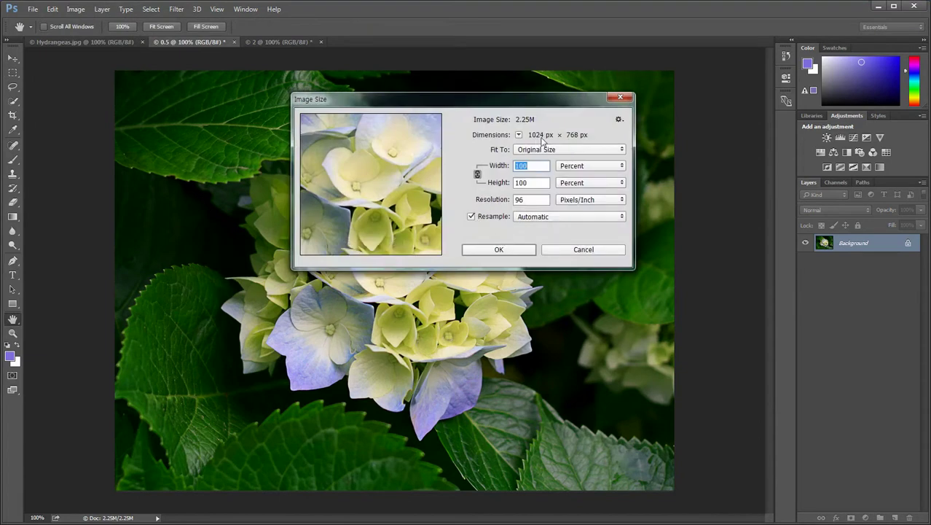
Try resampling off and on, and switch the width unit to pixels and back to percent.
{"action": "left_click", "coordinate": [471, 217]}
{"action": "left_click", "coordinate": [471, 217]}
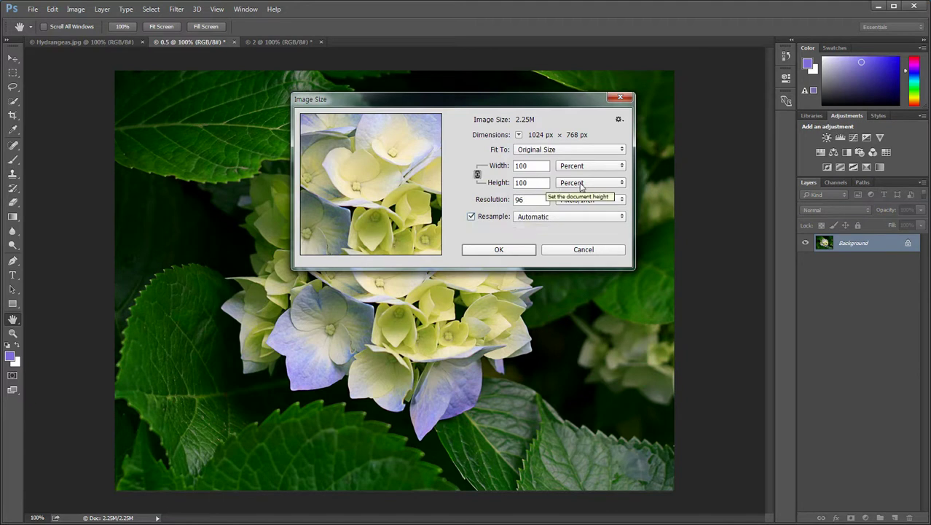
{"action": "left_click", "coordinate": [618, 171]}
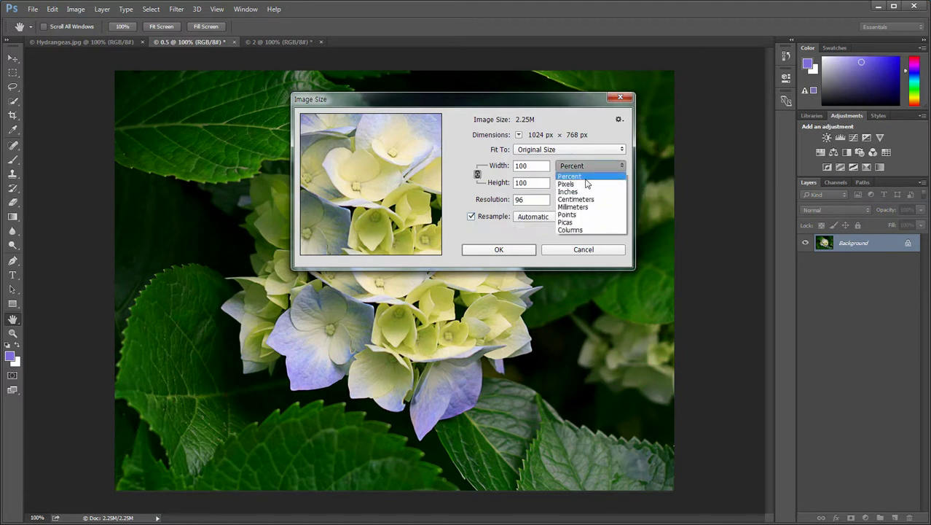
{"action": "left_click", "coordinate": [582, 177]}
{"action": "left_click", "coordinate": [622, 168]}
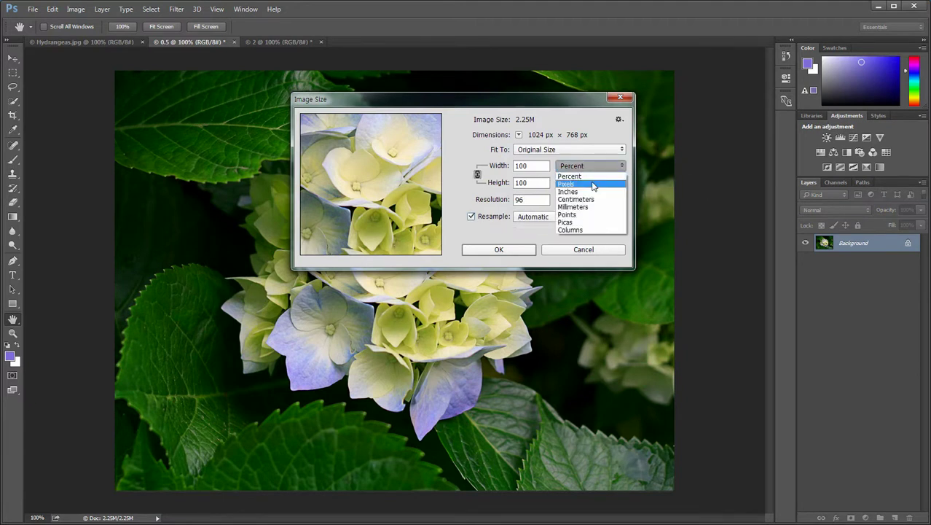
{"action": "left_click", "coordinate": [602, 183]}
{"action": "left_click", "coordinate": [612, 168]}
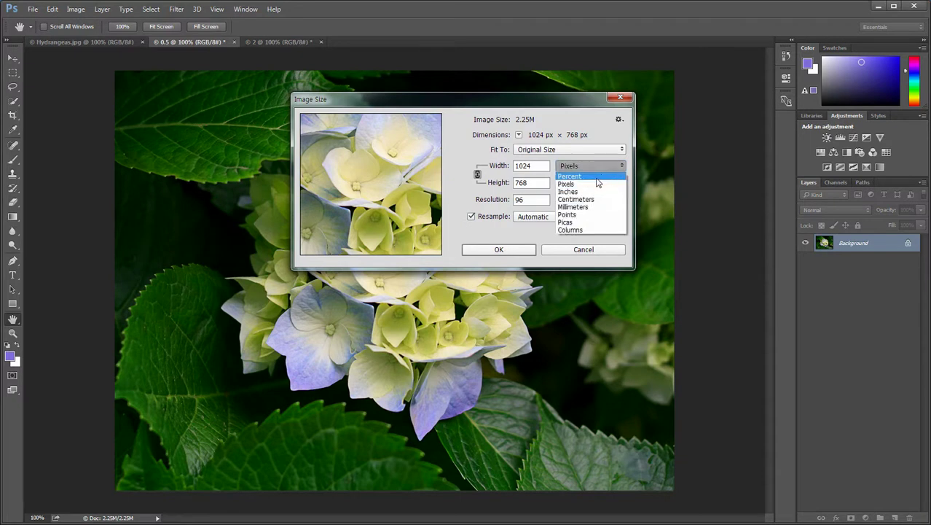
{"action": "left_click", "coordinate": [599, 177]}
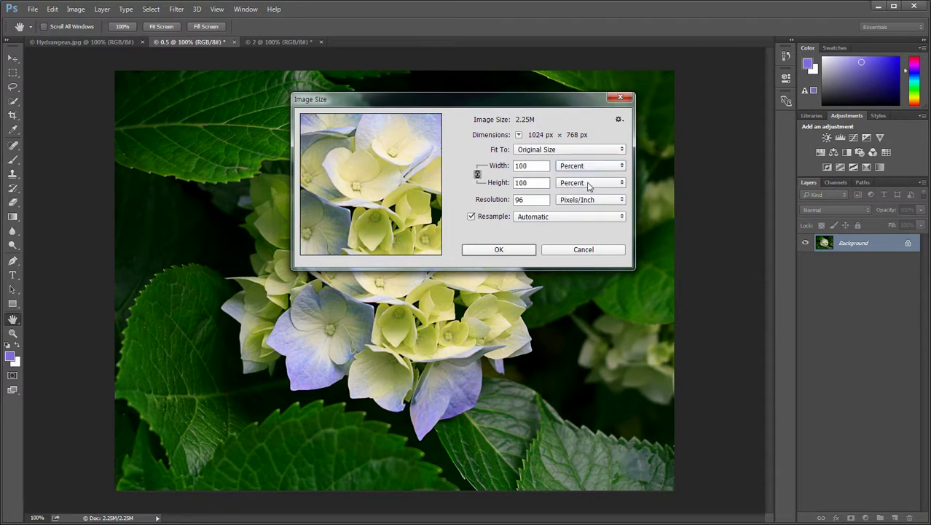
Resize the 0.5 copy to 50 percent width and height with automatic resampling, and compare it with the original Hydrangeas.jpg.
{"action": "double_click", "coordinate": [540, 167]}
{"action": "type", "text": "50"}
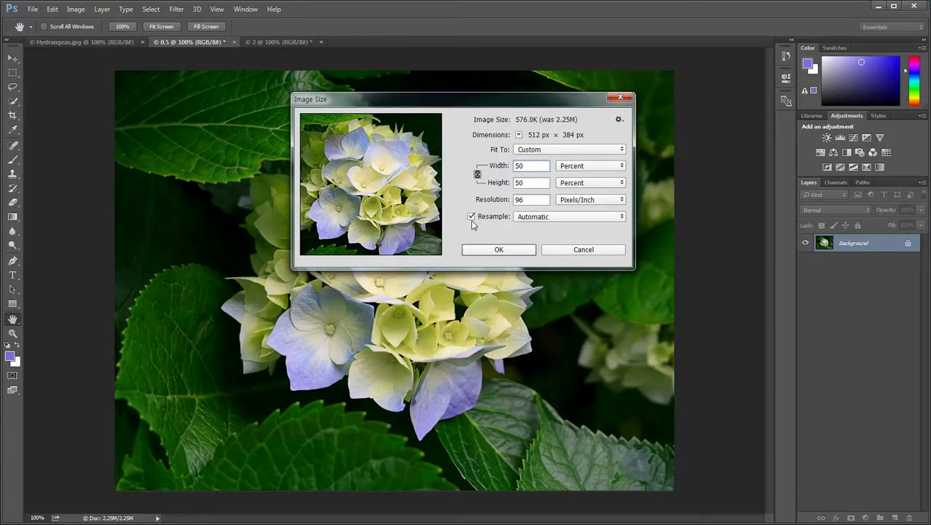
{"action": "left_click", "coordinate": [621, 218]}
{"action": "left_click", "coordinate": [517, 250]}
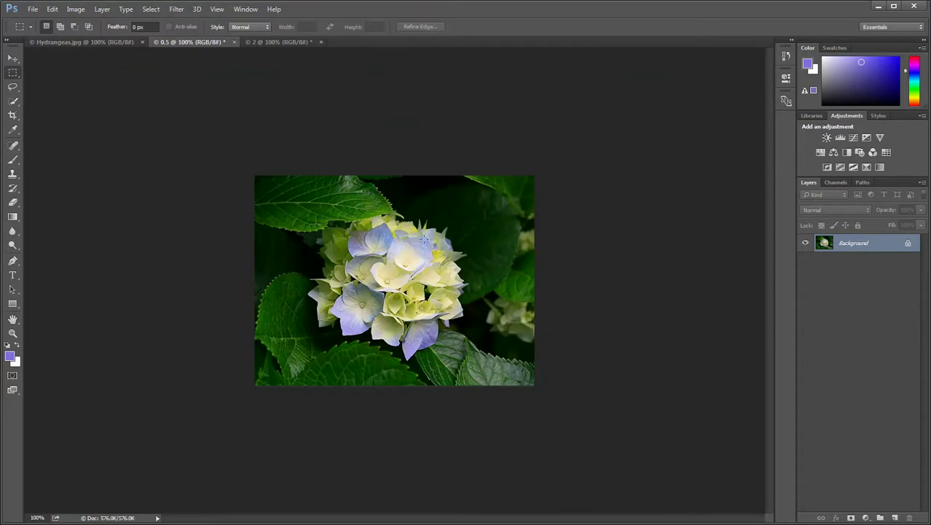
{"action": "left_click", "coordinate": [118, 42]}
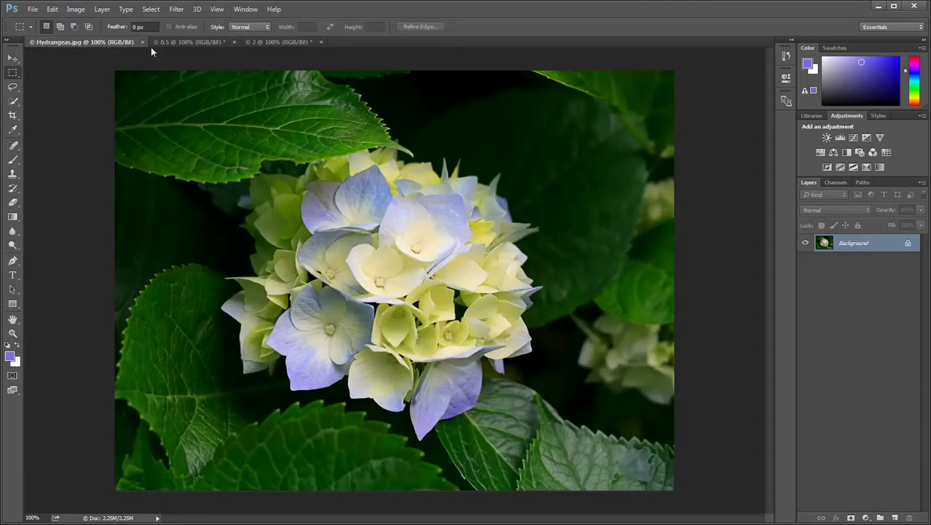
{"action": "left_click", "coordinate": [191, 43]}
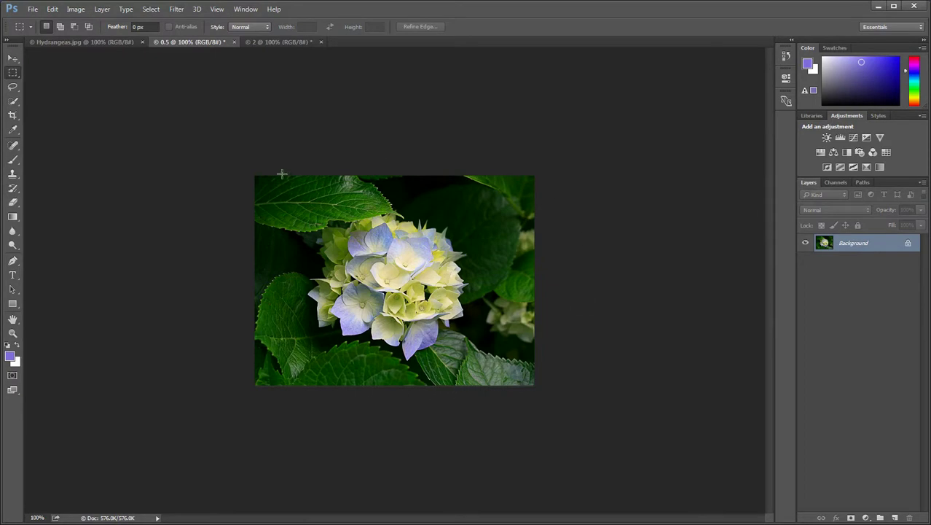
{"action": "left_click", "coordinate": [112, 42]}
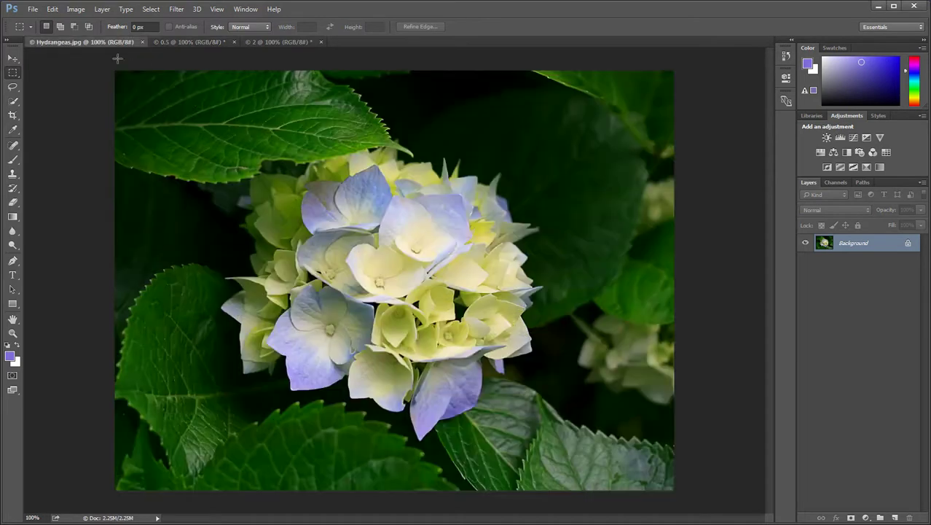
{"action": "left_click", "coordinate": [193, 41]}
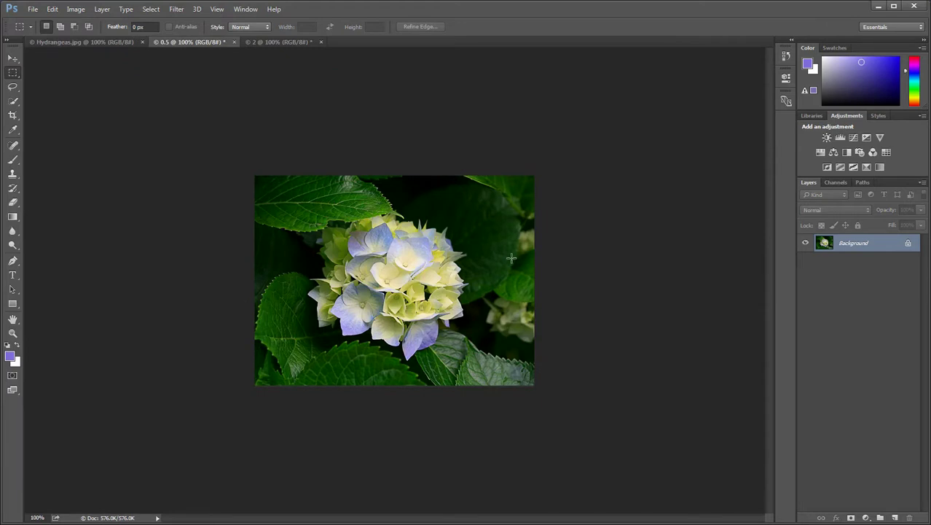
Resize the document named 2 to 200 percent width and height with automatic resampling on.
{"action": "left_click", "coordinate": [292, 43]}
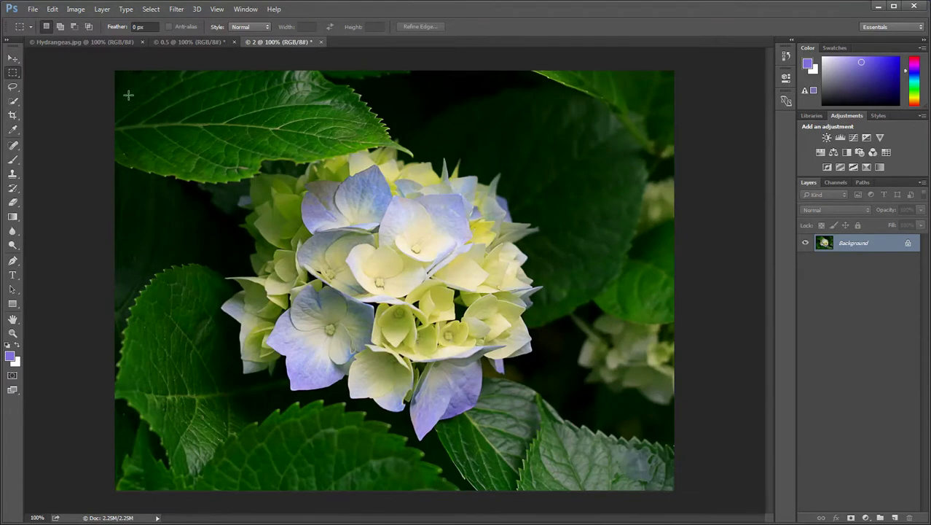
{"action": "left_click", "coordinate": [77, 9]}
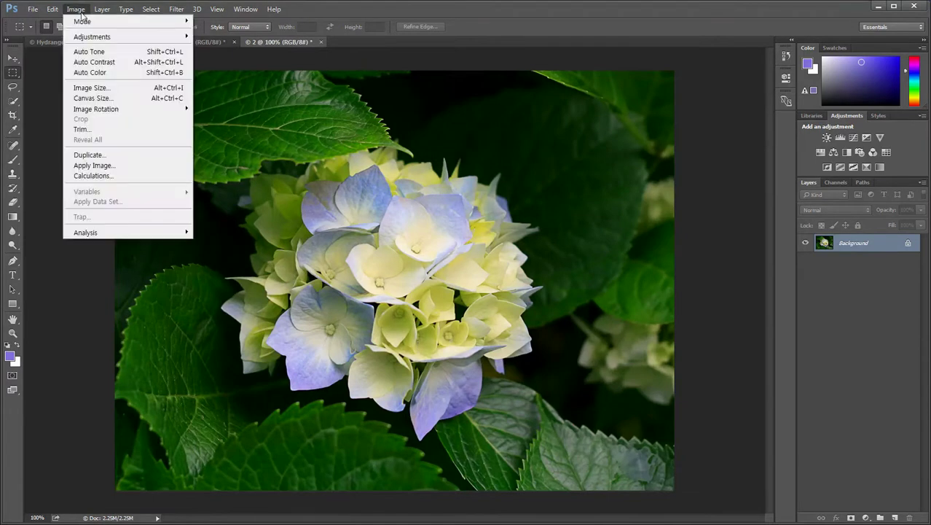
{"action": "left_click", "coordinate": [91, 89]}
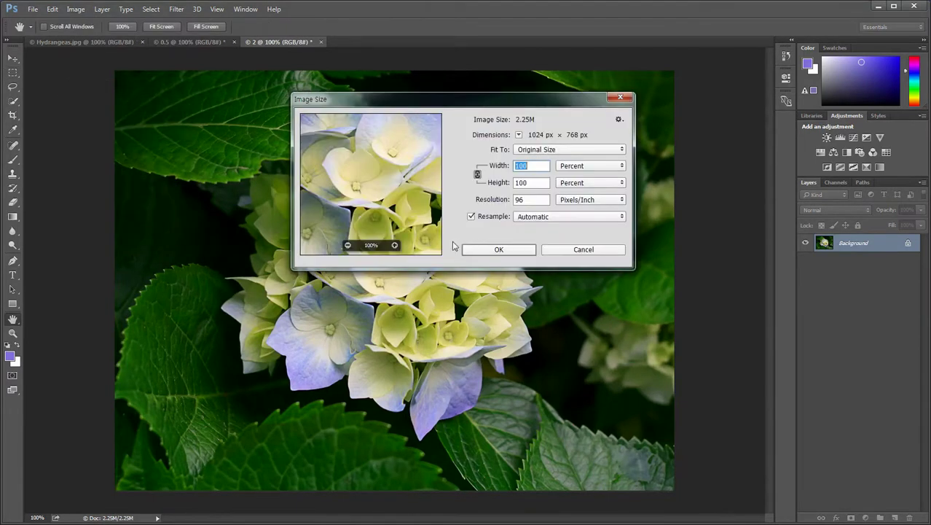
{"action": "left_click", "coordinate": [471, 217]}
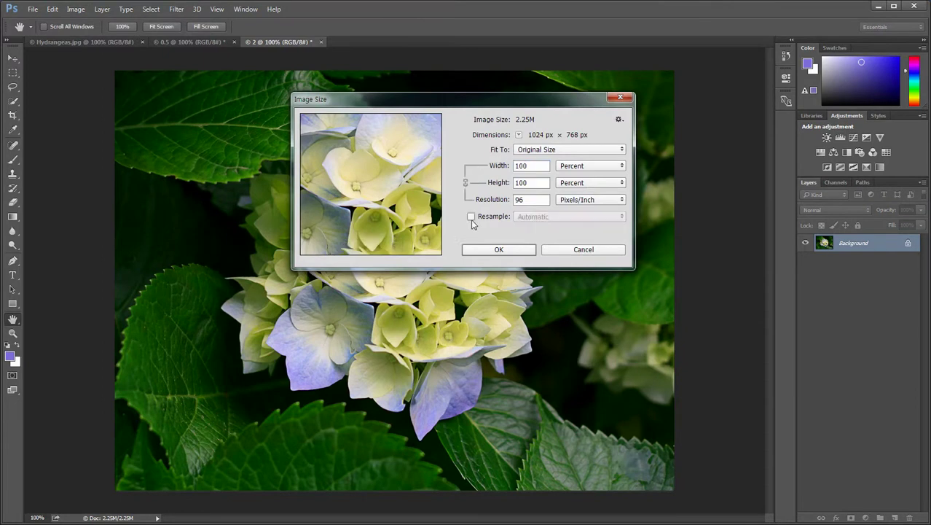
{"action": "left_click", "coordinate": [472, 218]}
{"action": "double_click", "coordinate": [532, 167]}
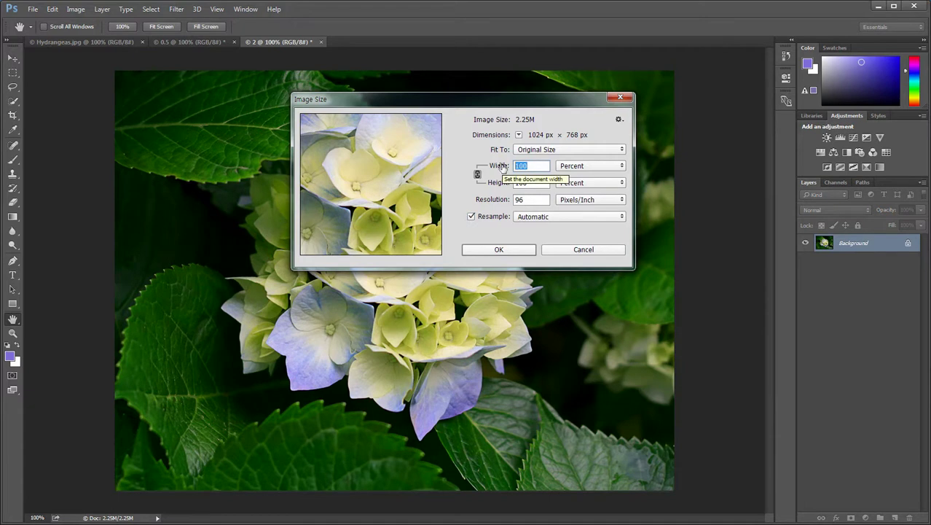
{"action": "type", "text": "200"}
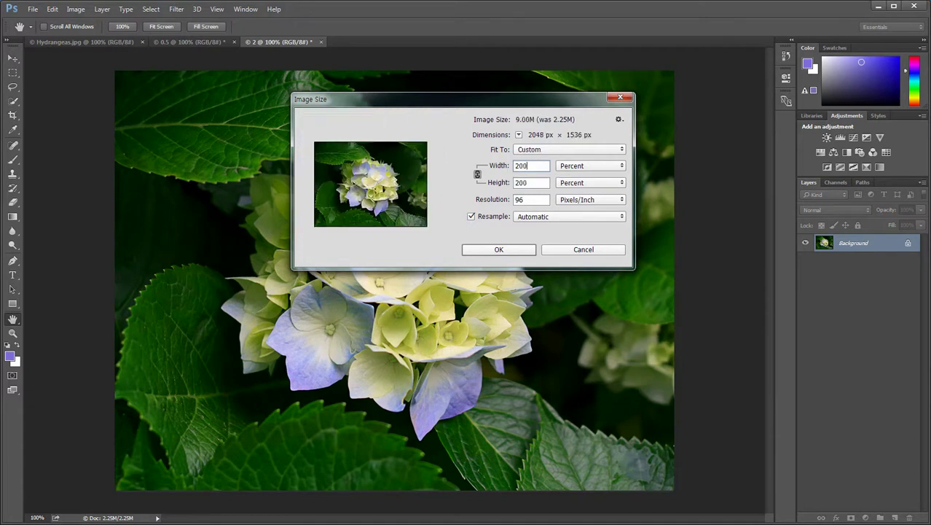
{"action": "left_click", "coordinate": [498, 249]}
{"action": "key", "text": "m"}
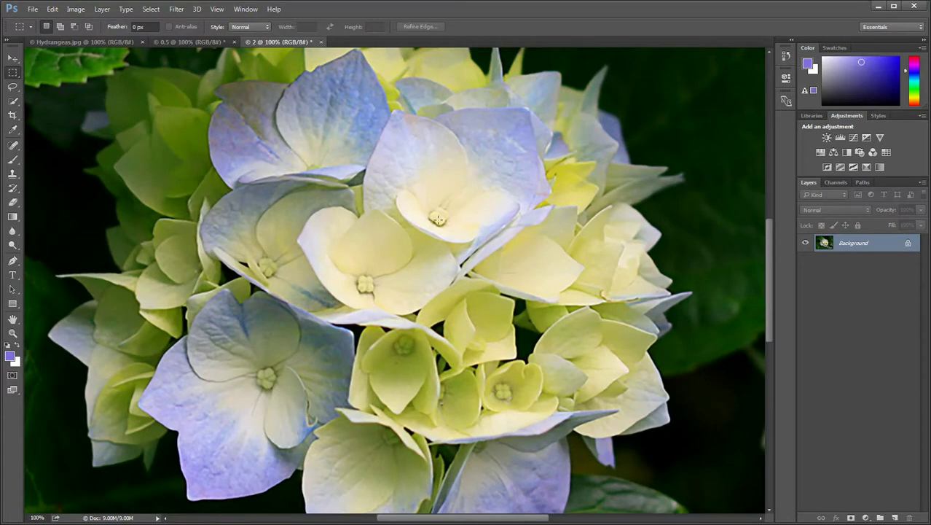
Compare the enlarged document named 2 with the original Hydrangeas.jpg at 100% zoom.
{"action": "scroll", "coordinate": [438, 218], "scroll_direction": "up", "scroll_amount": 2}
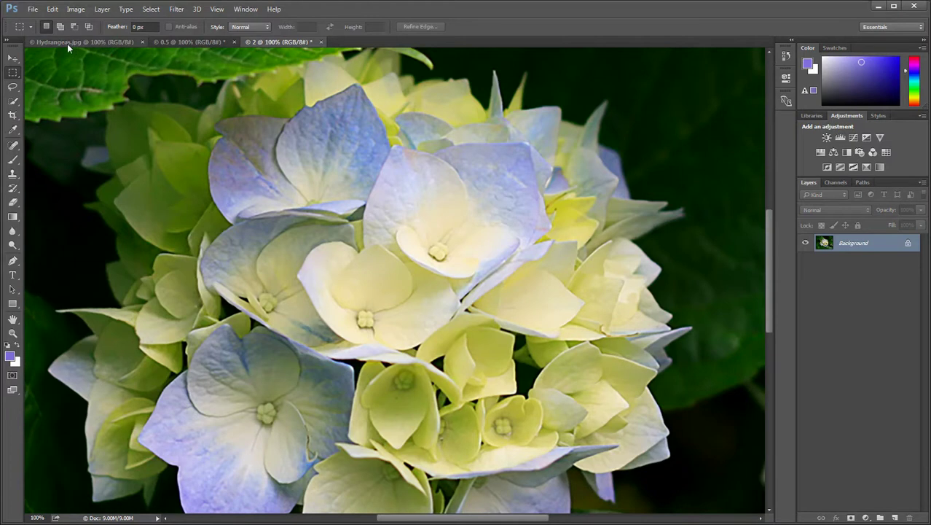
{"action": "left_click", "coordinate": [71, 43]}
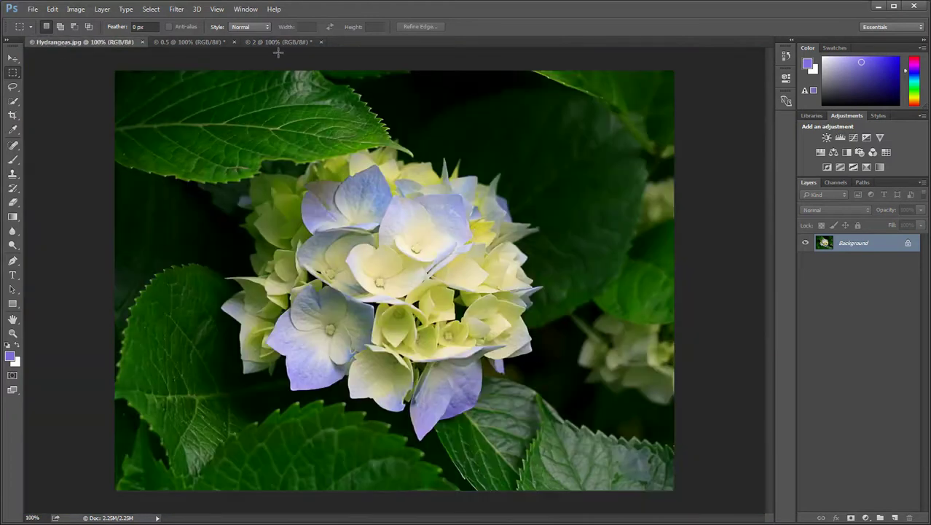
{"action": "left_click", "coordinate": [280, 42]}
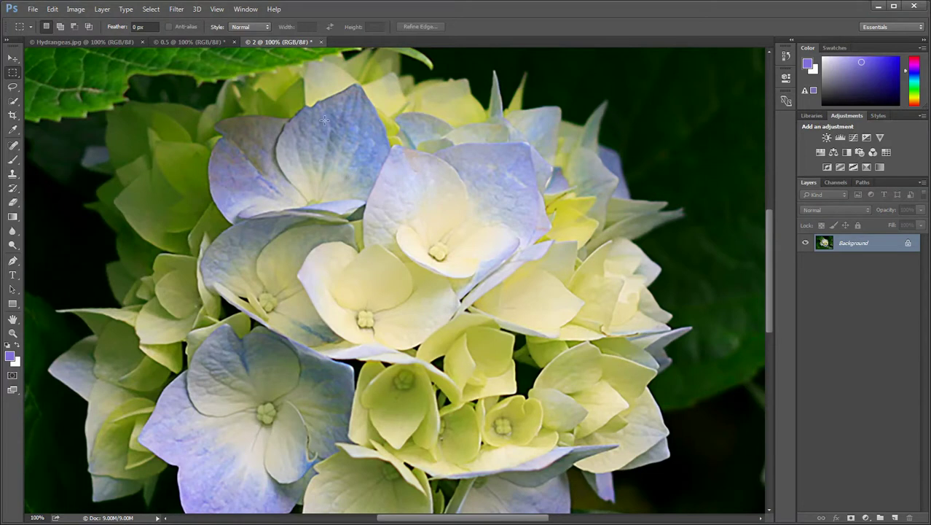
Close the documents named 2 and 0.5 without saving their changes.
{"action": "left_click", "coordinate": [319, 41]}
{"action": "left_click", "coordinate": [467, 206]}
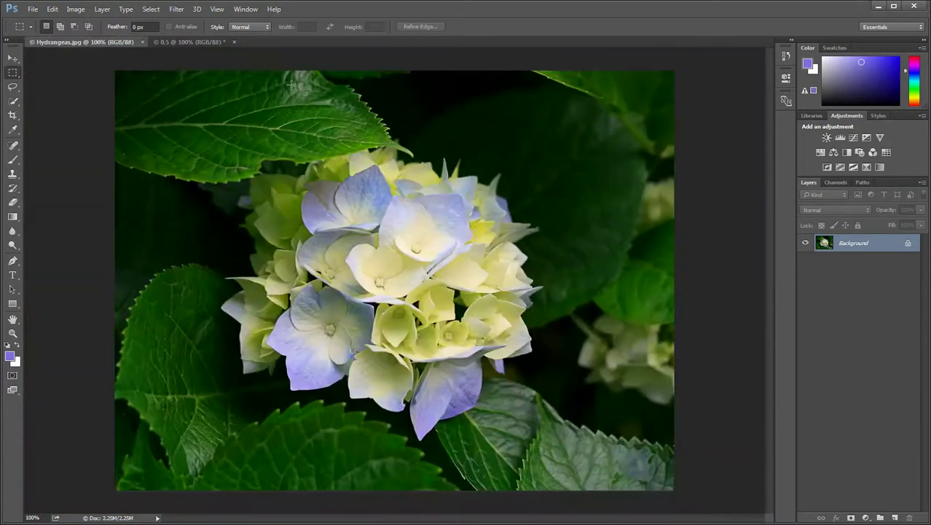
{"action": "left_click", "coordinate": [233, 40]}
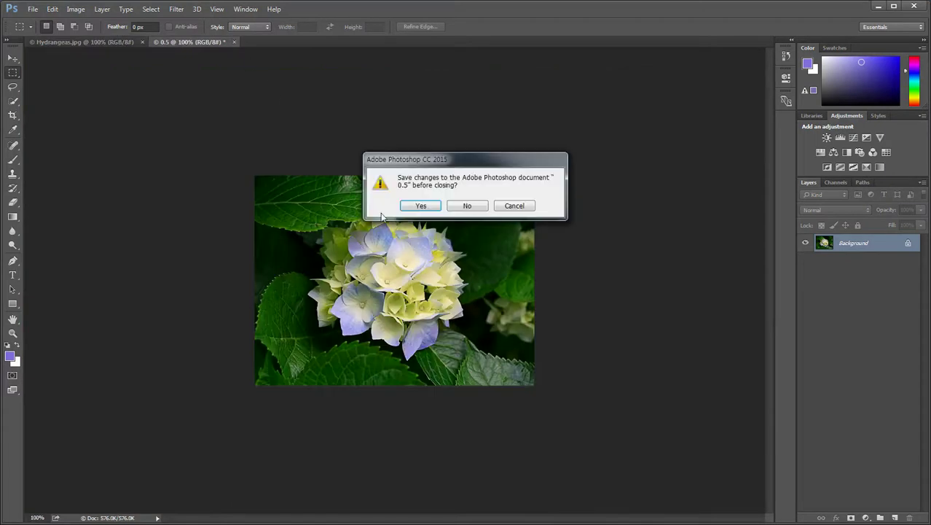
{"action": "left_click", "coordinate": [468, 206]}
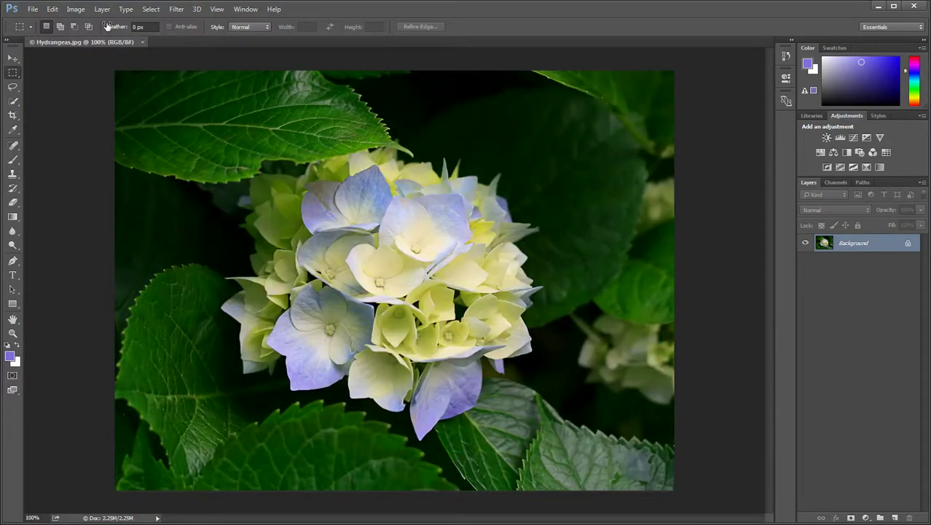
Try image size settings of 50 percent width and height with Bicubic Sharper (reduction) resampling on Hydrangeas.jpg.
{"action": "left_click", "coordinate": [75, 9]}
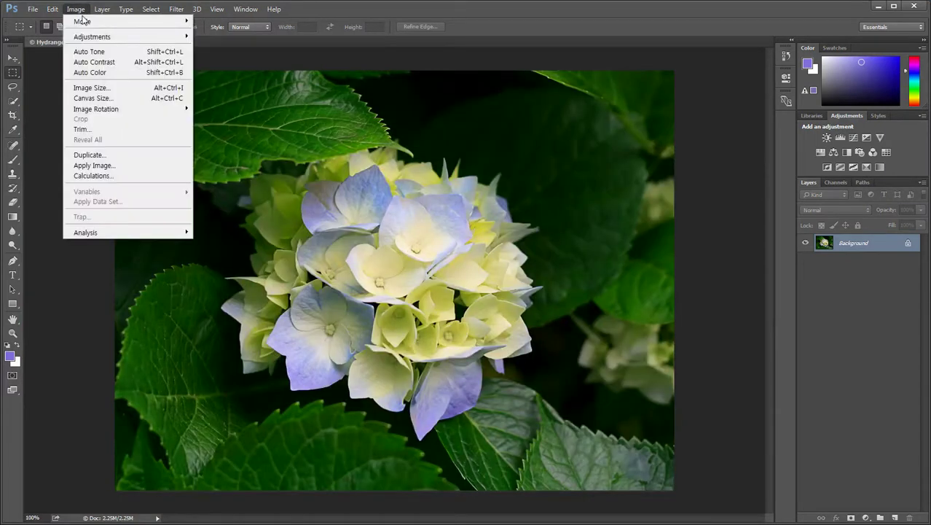
{"action": "left_click", "coordinate": [96, 87]}
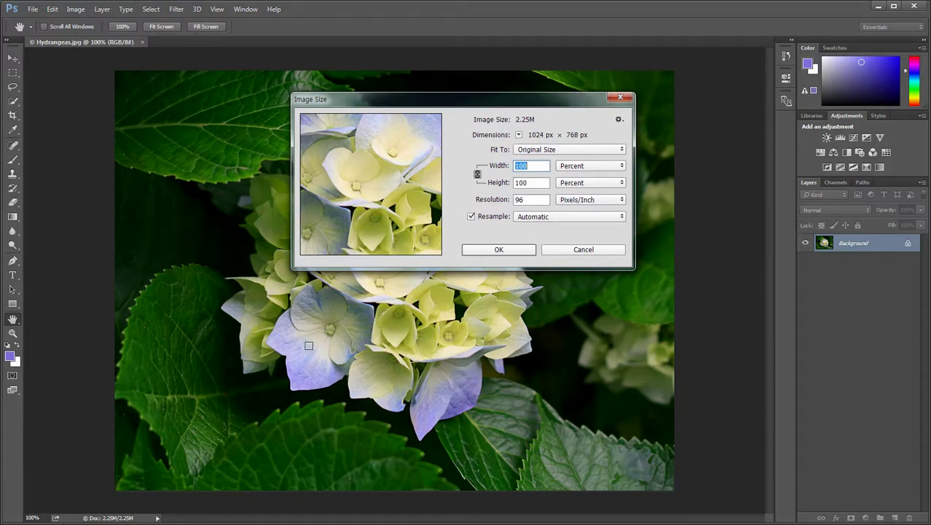
{"action": "left_click", "coordinate": [623, 218]}
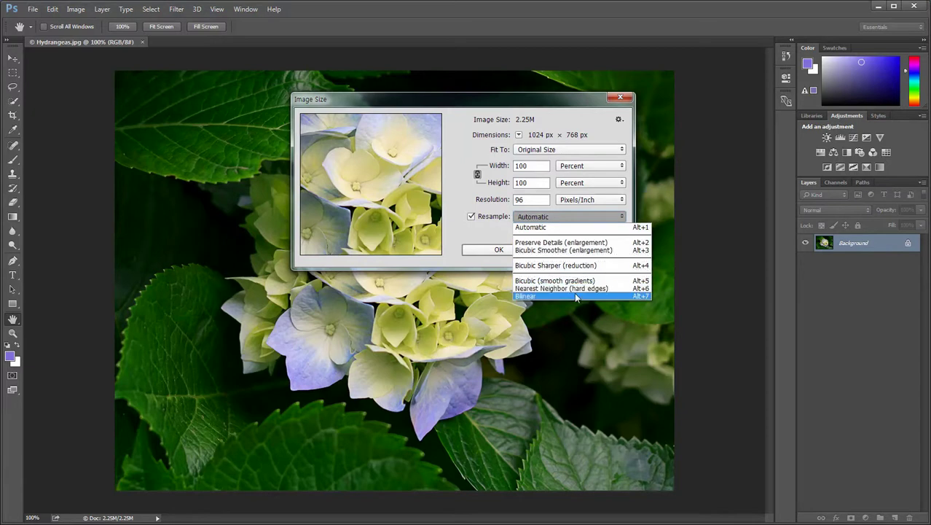
{"action": "left_click", "coordinate": [478, 232]}
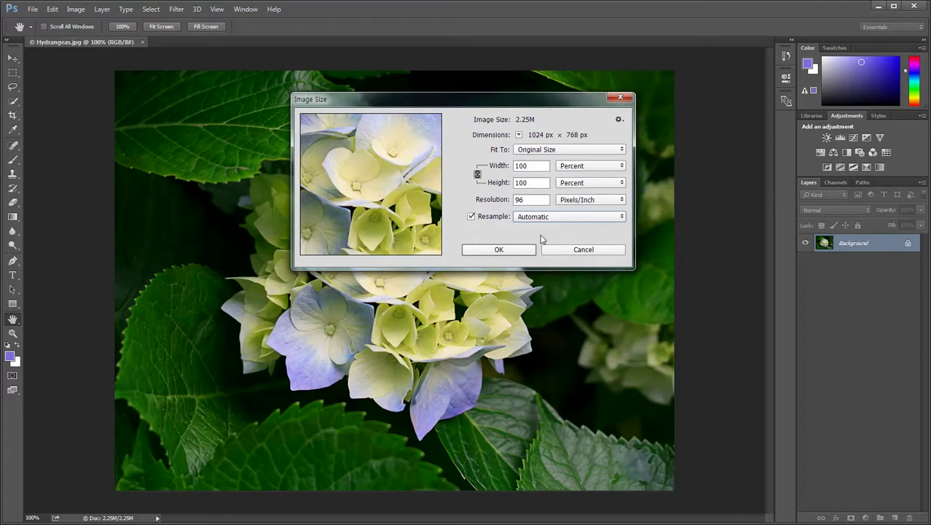
{"action": "double_click", "coordinate": [536, 167]}
{"action": "type", "text": "50"}
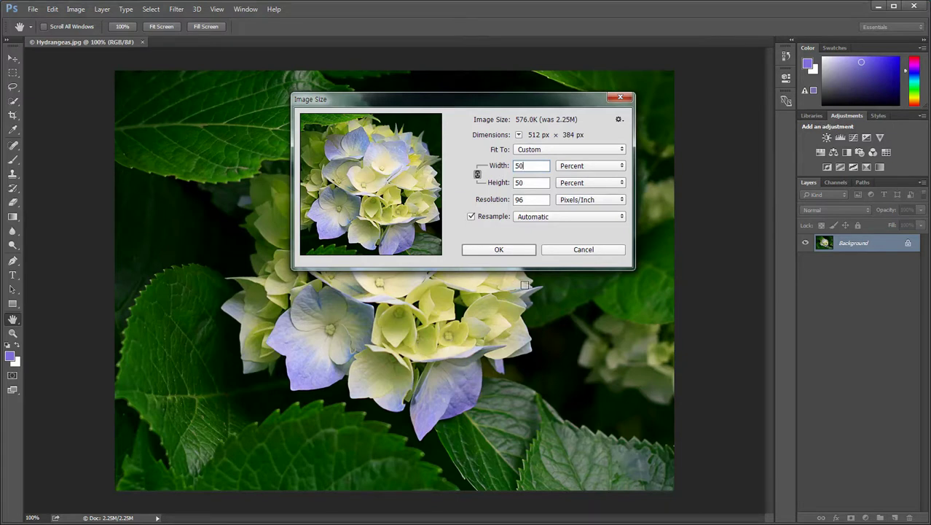
{"action": "left_click", "coordinate": [623, 217]}
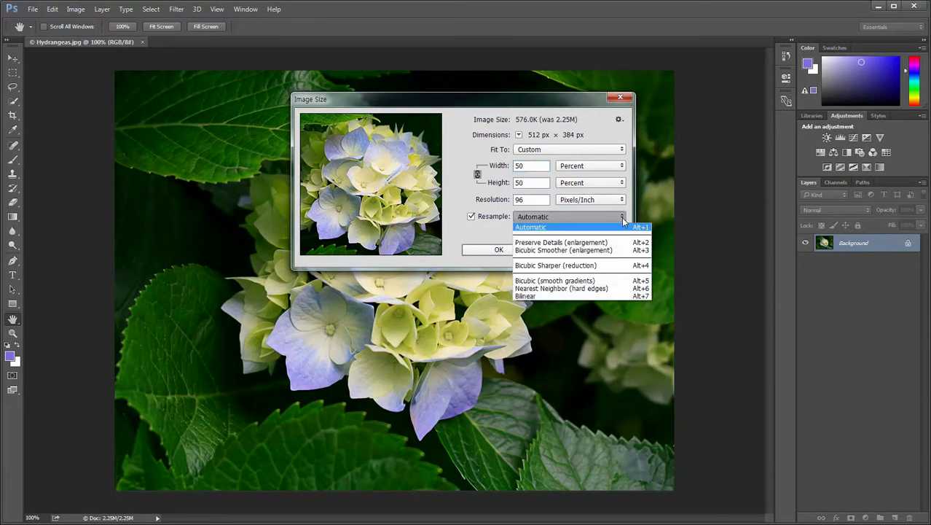
{"action": "left_click", "coordinate": [555, 267]}
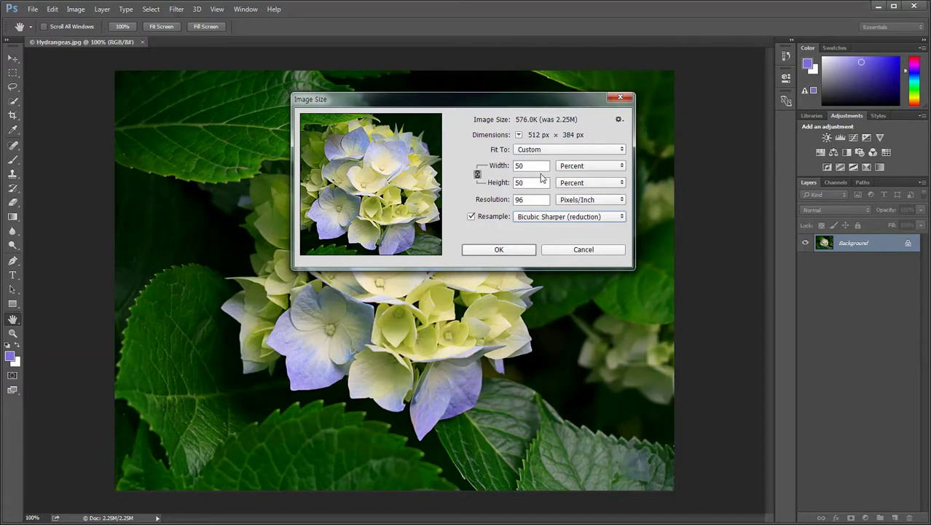
Try 200 percent width and height on Hydrangeas.jpg, review the available resampling methods, and cancel the resize.
{"action": "left_click_drag", "start_coordinate": [543, 166], "coordinate": [518, 166]}
{"action": "type", "text": "200"}
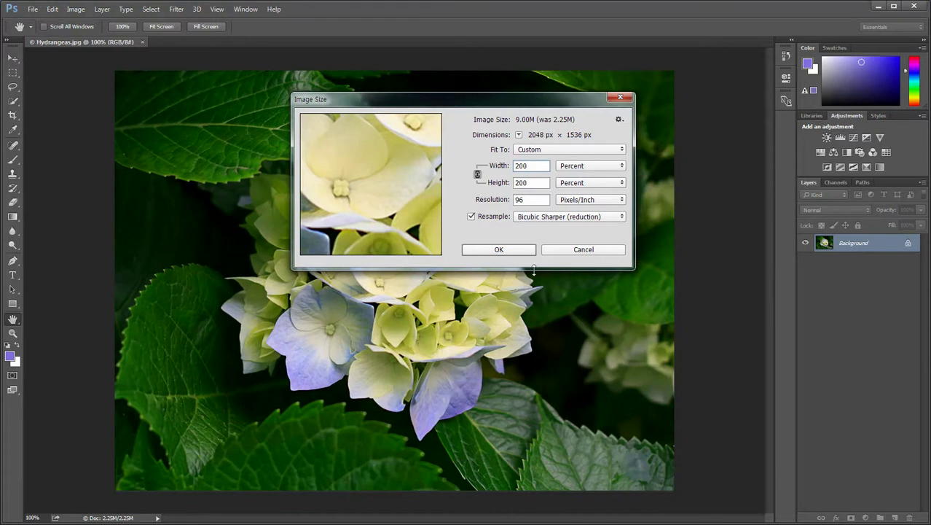
{"action": "left_click", "coordinate": [565, 218]}
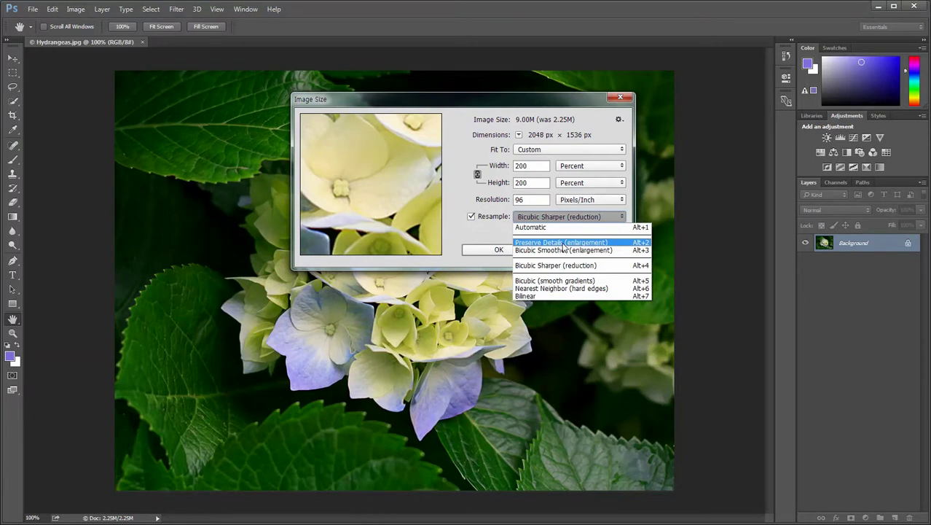
{"action": "left_click", "coordinate": [497, 231]}
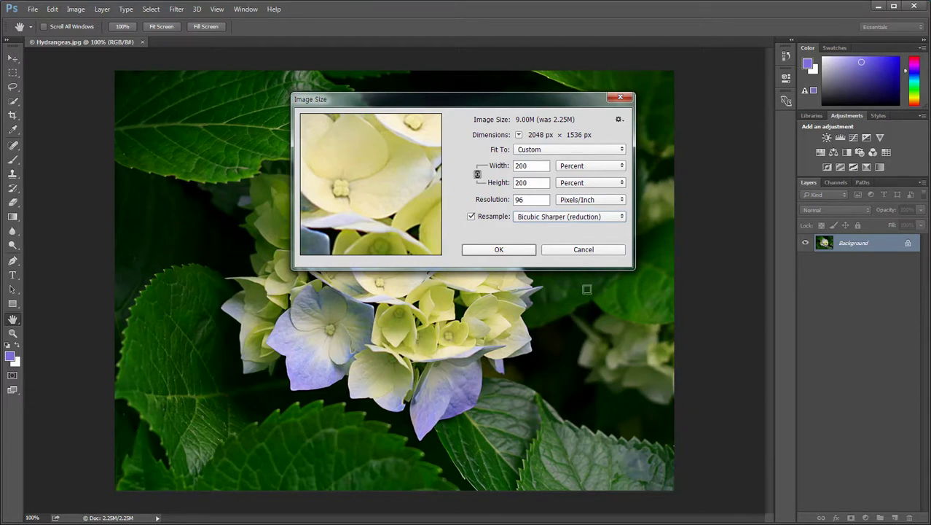
{"action": "left_click", "coordinate": [622, 217]}
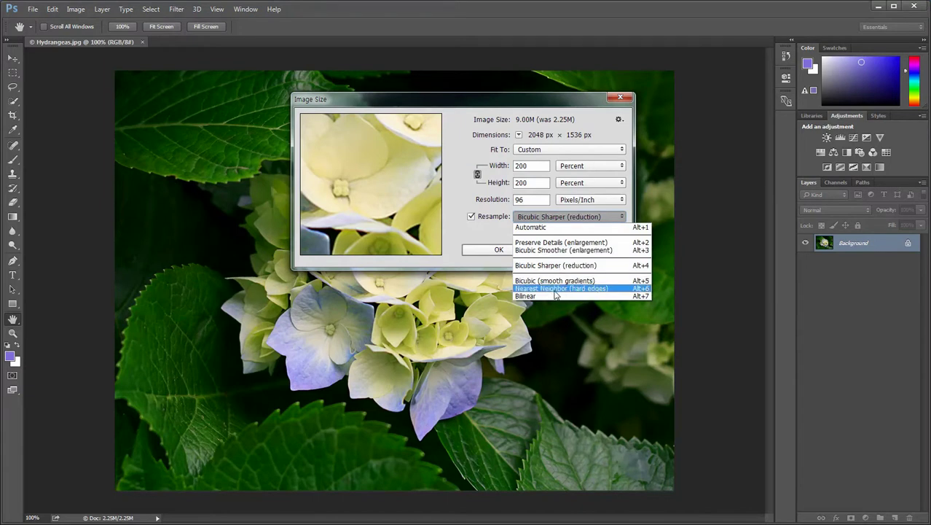
{"action": "left_click", "coordinate": [490, 232]}
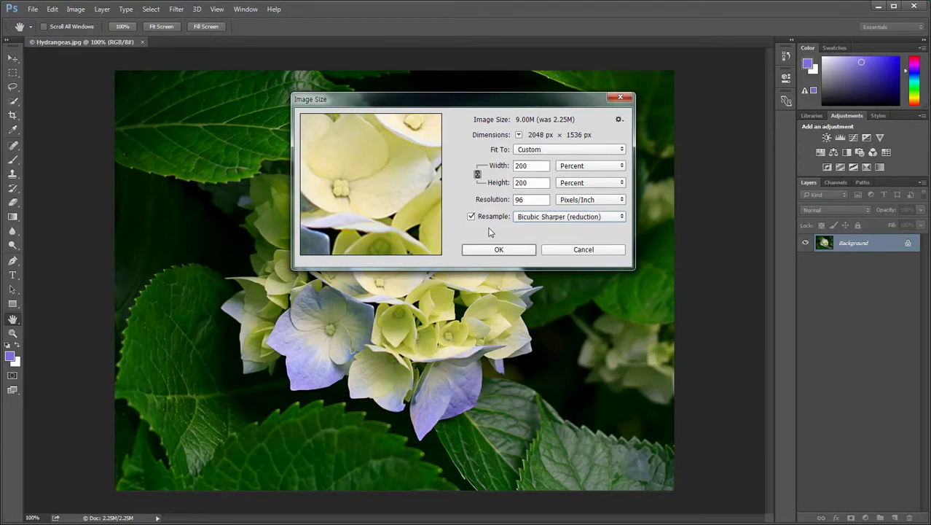
{"action": "left_click", "coordinate": [583, 250]}
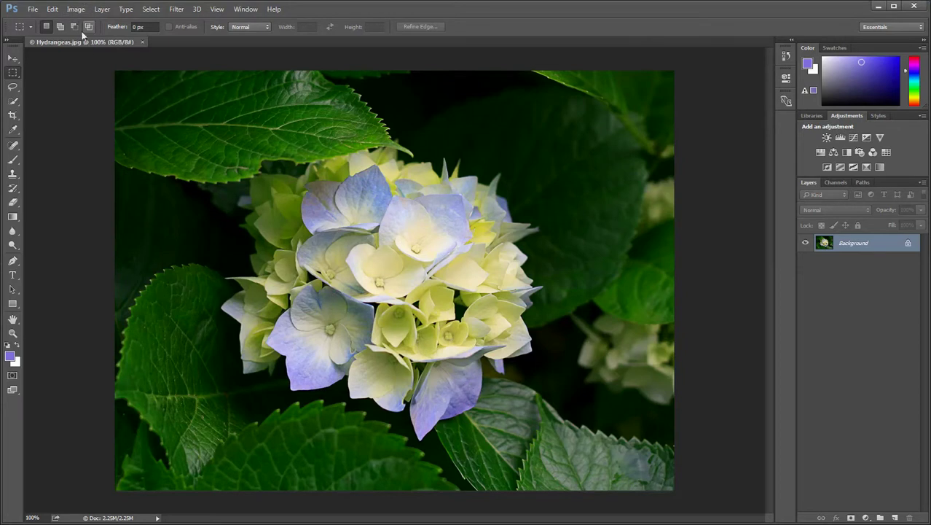
Duplicate Hydrangeas.jpg under the suggested name Hydrangeas copy.
{"action": "left_click", "coordinate": [65, 13]}
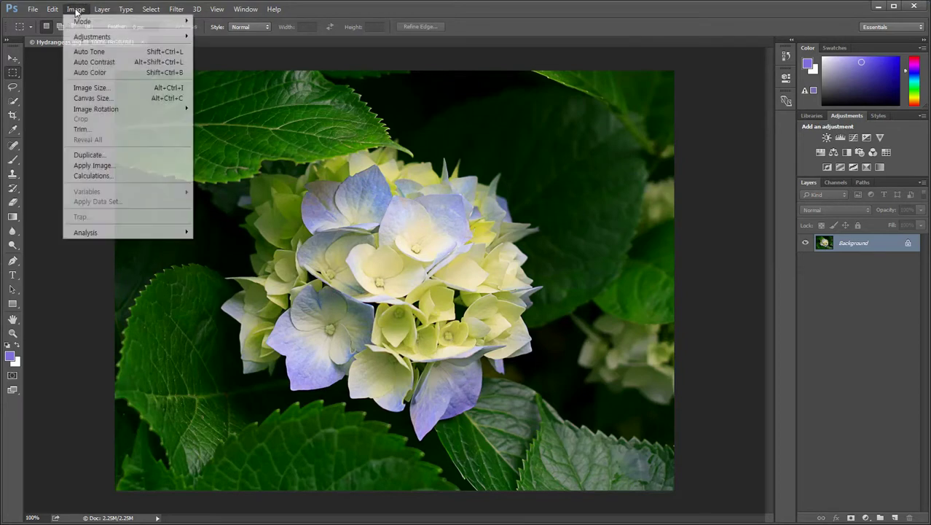
{"action": "left_click", "coordinate": [97, 156]}
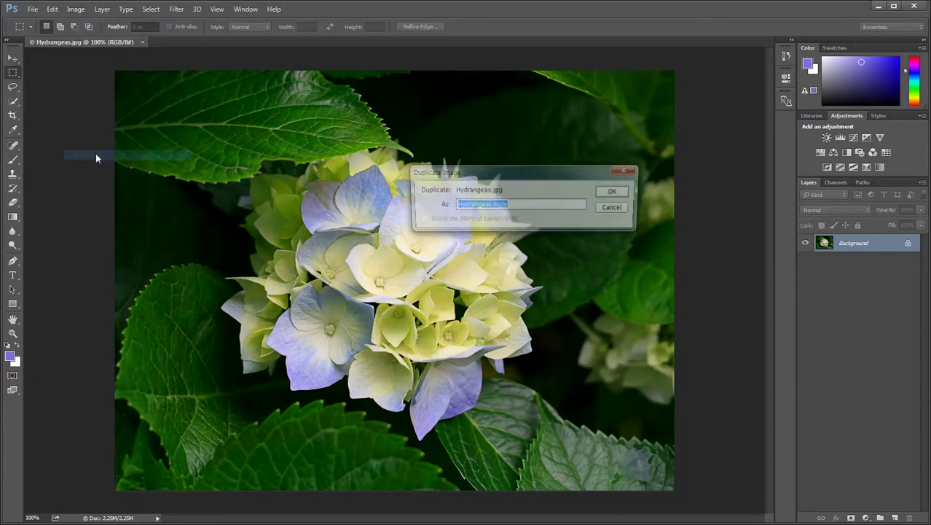
{"action": "left_click", "coordinate": [618, 192]}
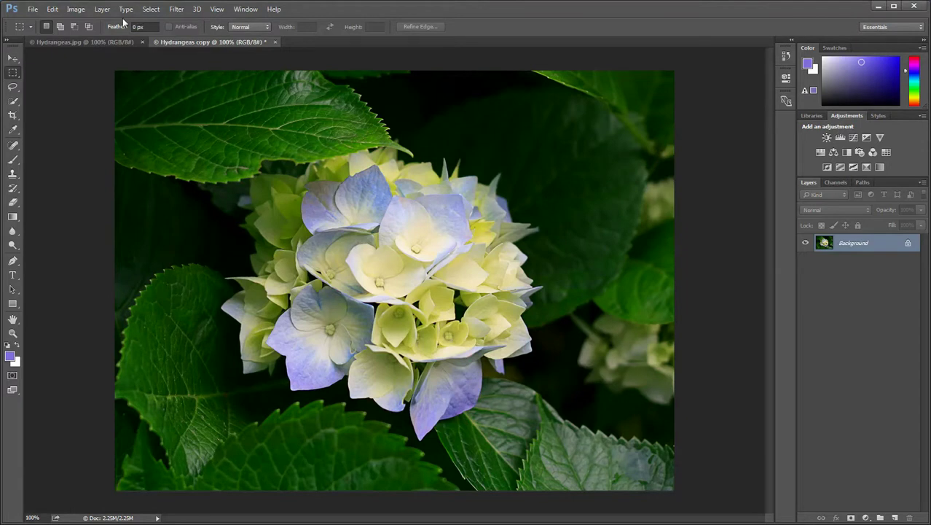
Enlarge Hydrangeas copy to 1000 percent width and height with Preserve Details (enlargement) resampling, and fit the whole image in view.
{"action": "left_click", "coordinate": [78, 9]}
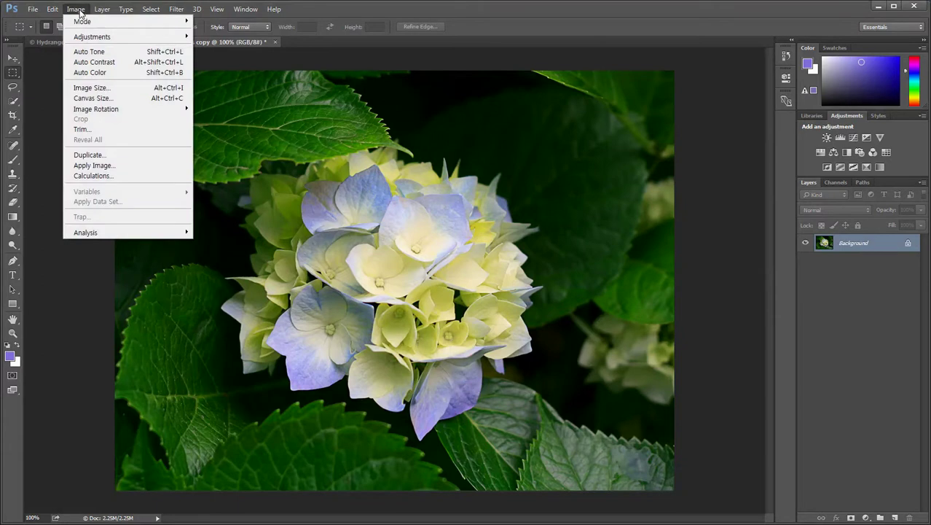
{"action": "left_click", "coordinate": [91, 87]}
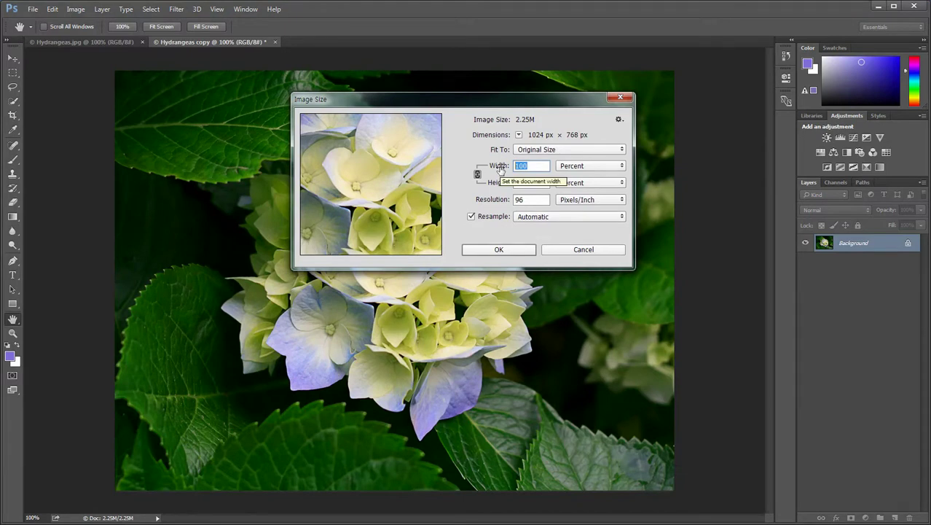
{"action": "type", "text": "1000"}
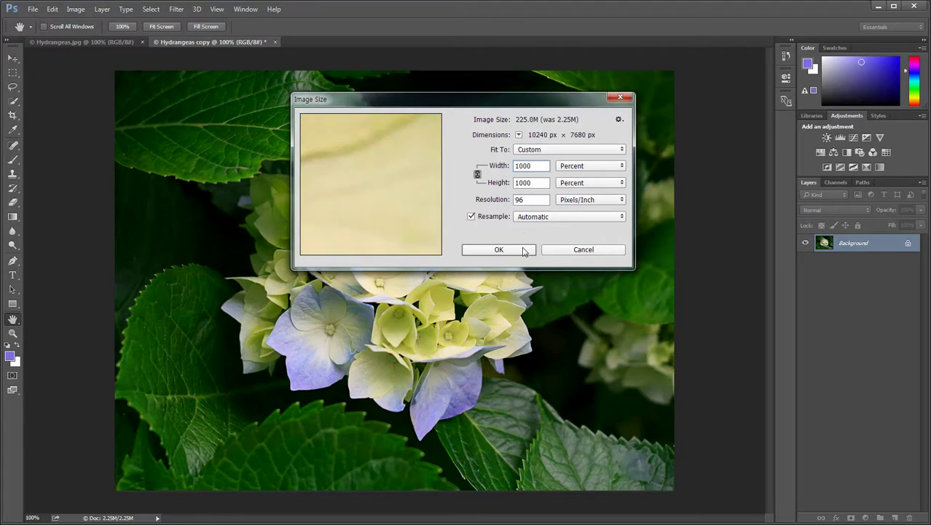
{"action": "left_click", "coordinate": [533, 220]}
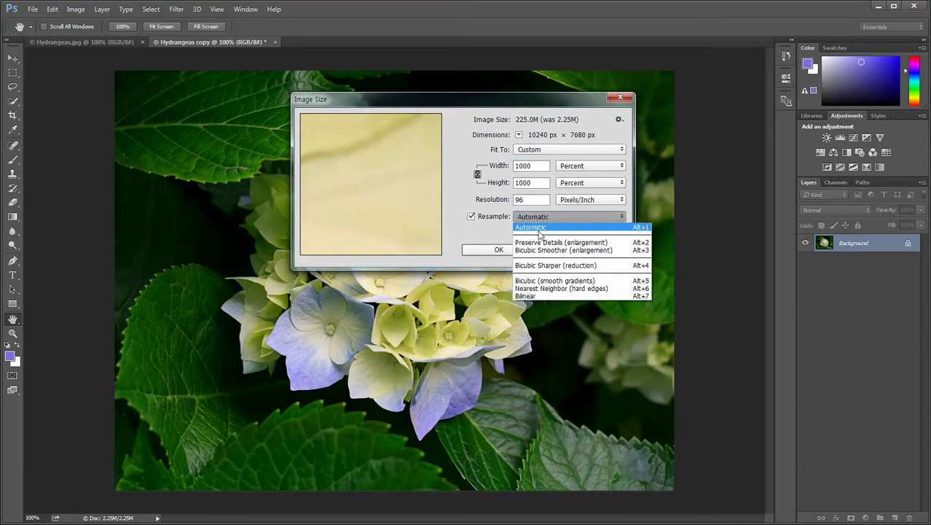
{"action": "left_click", "coordinate": [550, 243]}
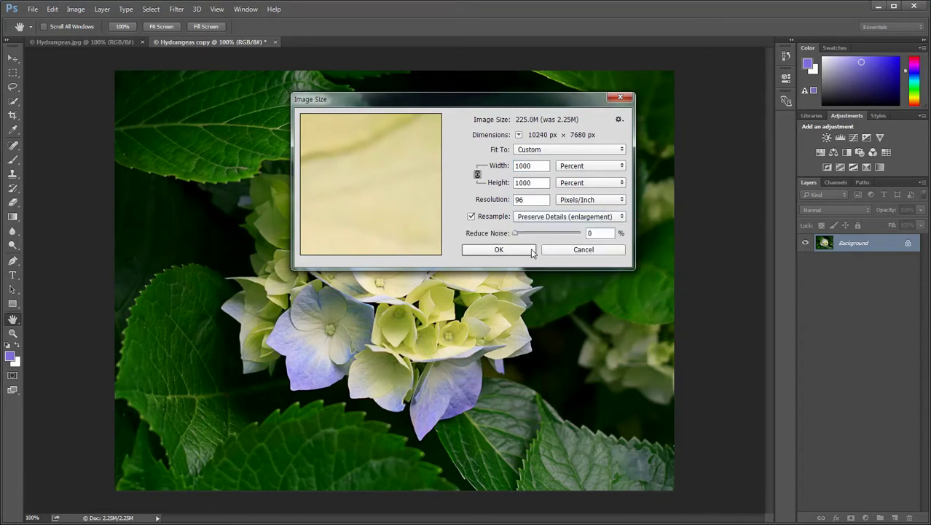
{"action": "left_click", "coordinate": [530, 249]}
{"action": "key", "text": "m"}
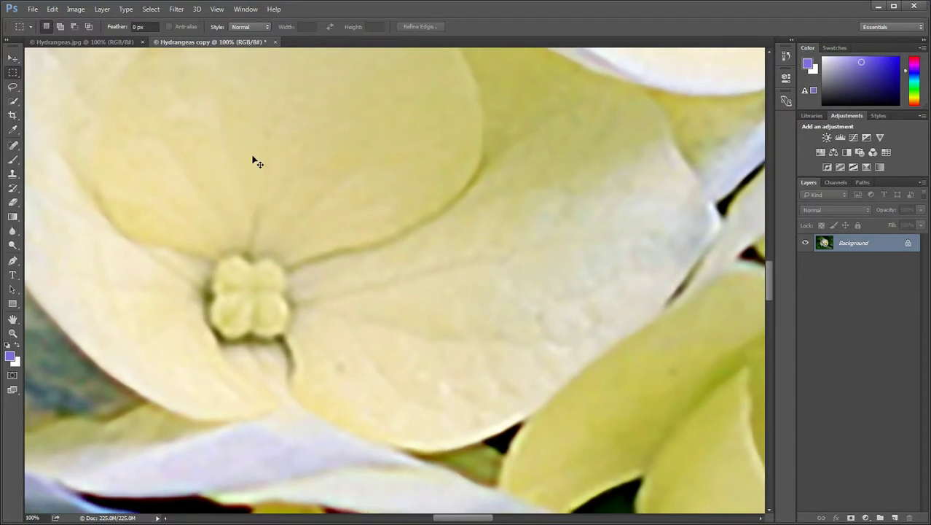
{"action": "key", "text": "ctrl+0"}
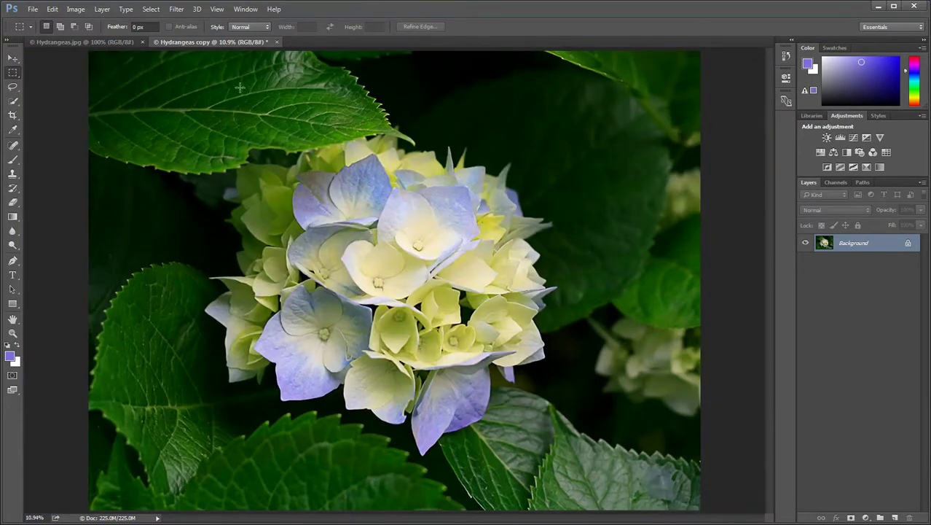
Reduce Hydrangeas copy to 10 percent width and height with Bicubic Sharper (reduction) resampling.
{"action": "left_click", "coordinate": [75, 9]}
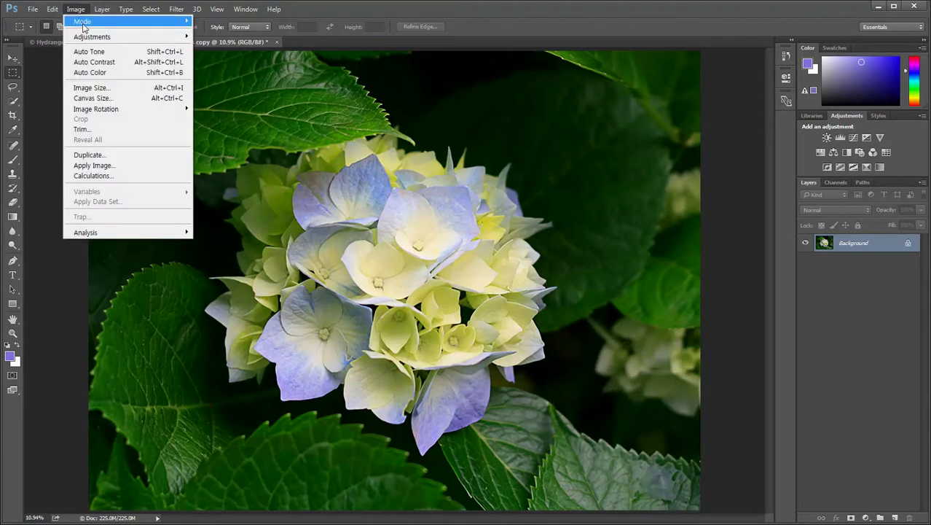
{"action": "left_click", "coordinate": [92, 87]}
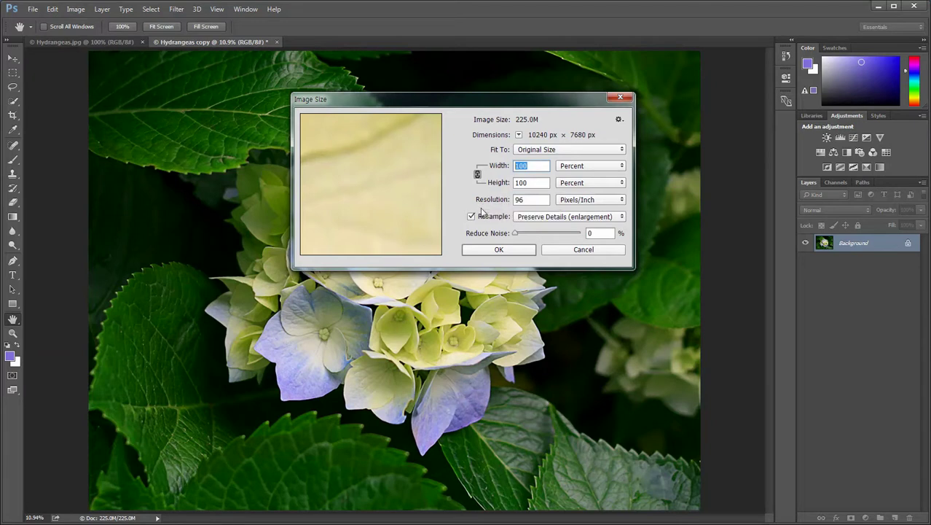
{"action": "type", "text": "10"}
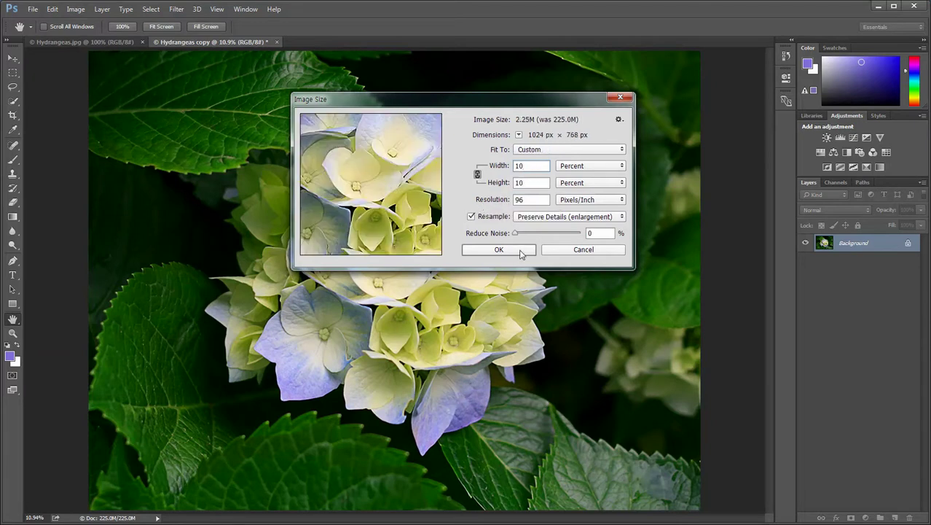
{"action": "left_click", "coordinate": [566, 220]}
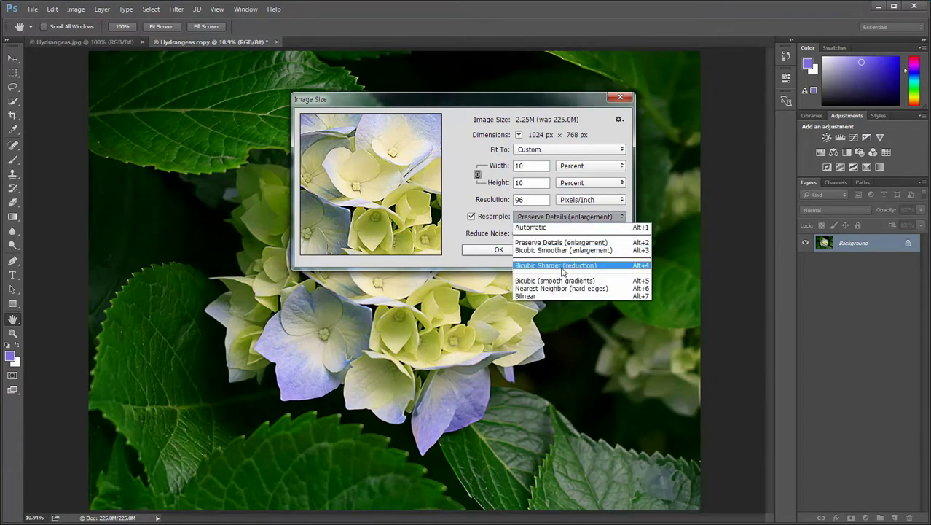
{"action": "left_click", "coordinate": [561, 267]}
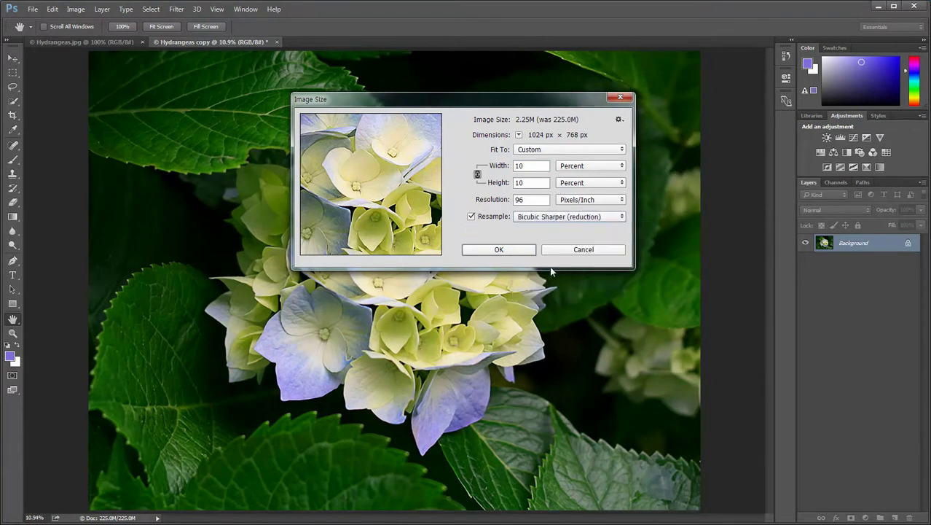
{"action": "left_click", "coordinate": [507, 251]}
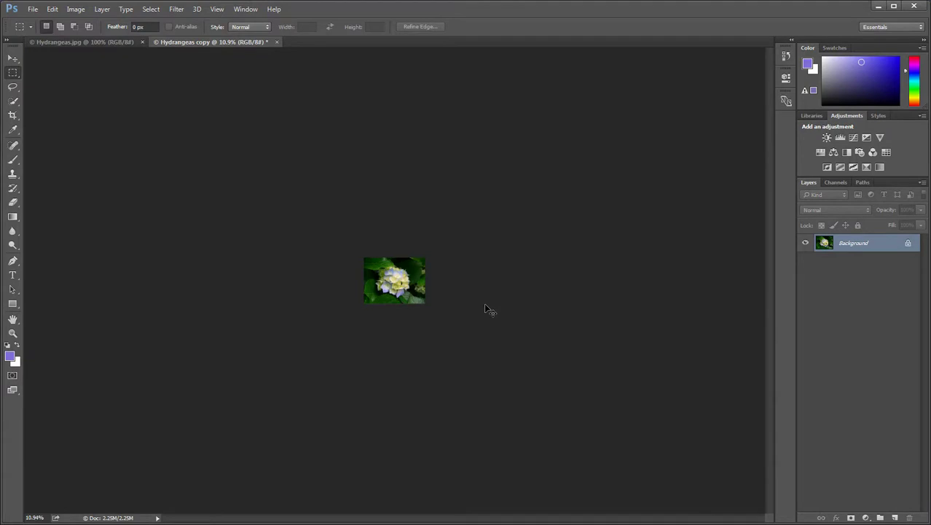
View Hydrangeas copy at 100 percent zoom and compare it with the original Hydrangeas.jpg.
{"action": "key", "text": "ctrl+1"}
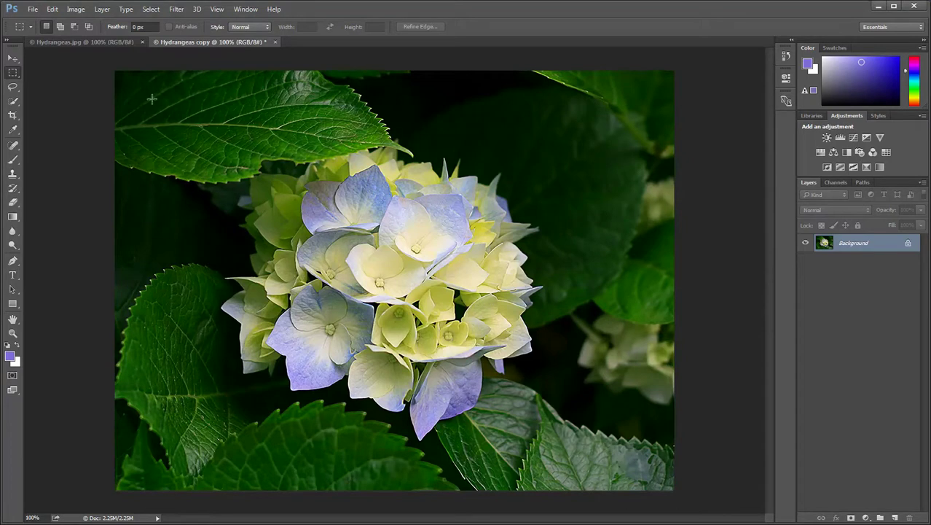
{"action": "left_click", "coordinate": [103, 43]}
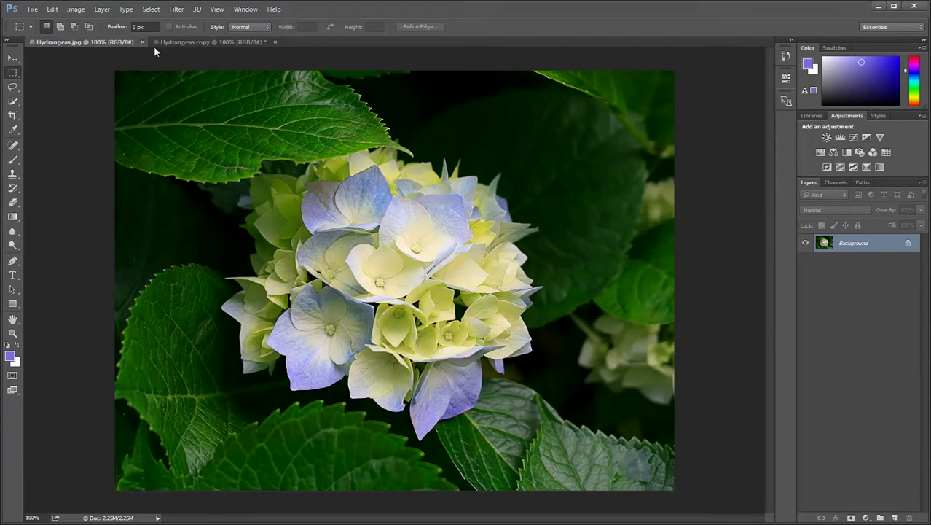
{"action": "left_click", "coordinate": [195, 42]}
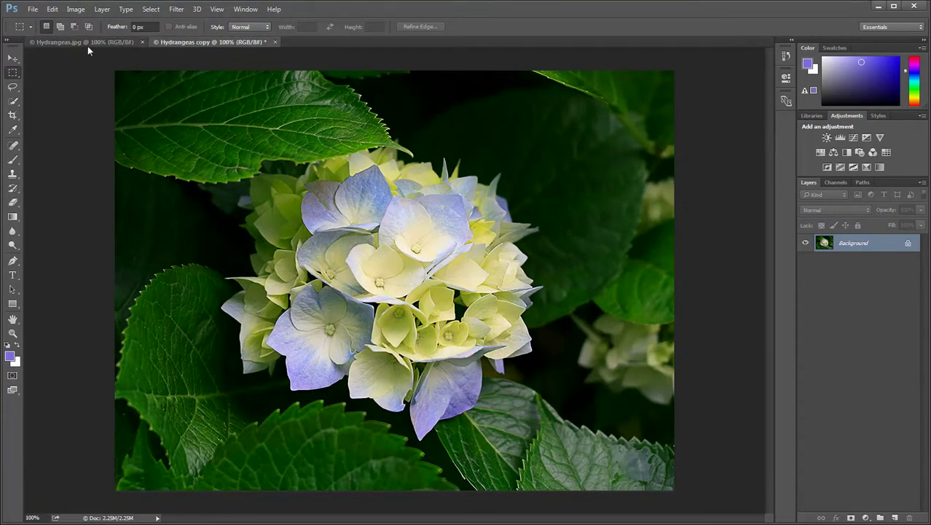
{"action": "left_click", "coordinate": [86, 43]}
{"action": "left_click", "coordinate": [205, 44]}
Enlarge Hydrangeas copy to 1000 percent width and height with Bicubic Smoother (enlargement) resampling.
{"action": "left_click", "coordinate": [80, 10]}
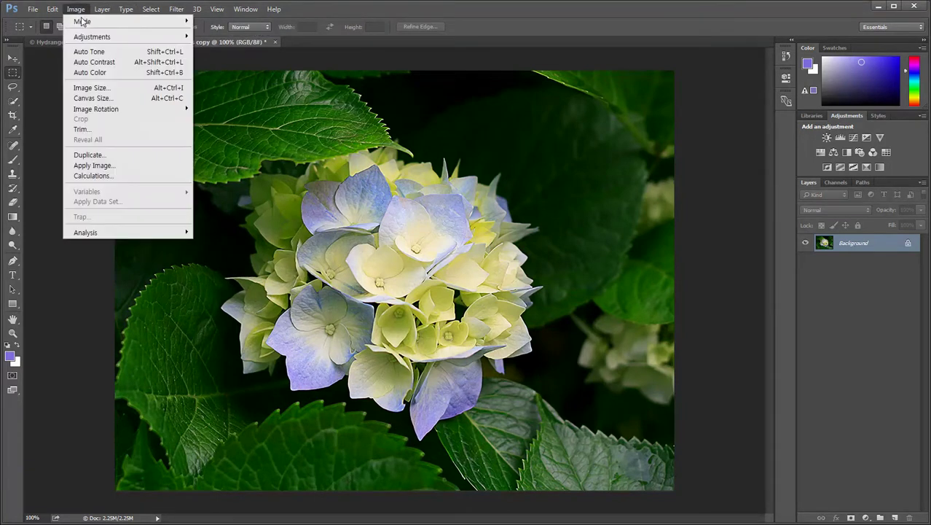
{"action": "left_click", "coordinate": [102, 88]}
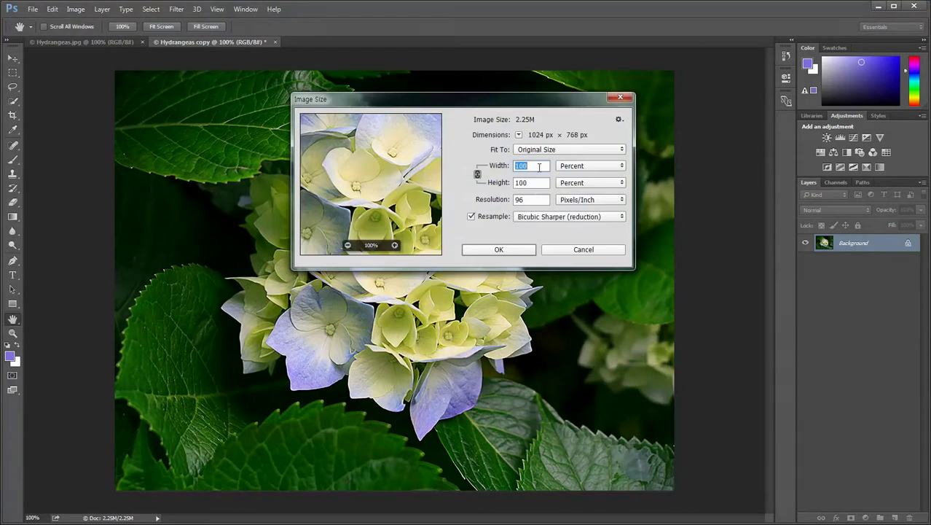
{"action": "type", "text": "1000"}
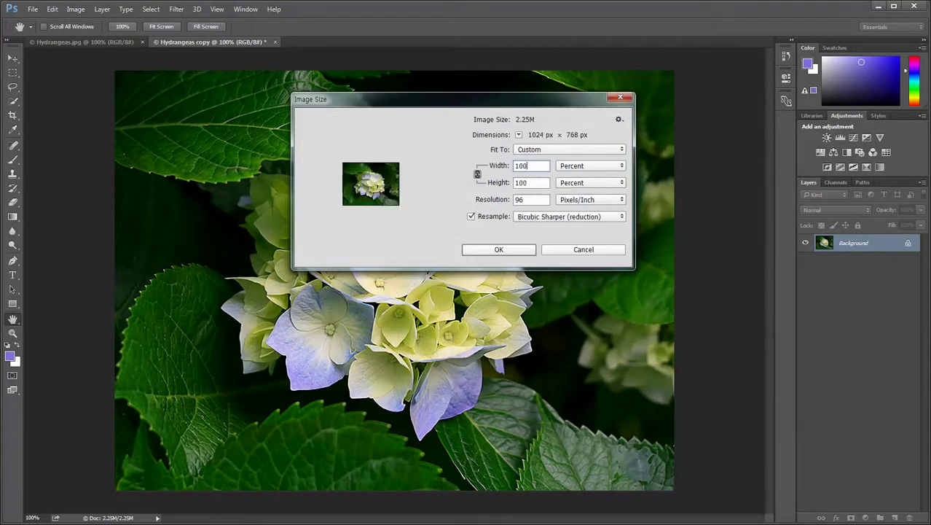
{"action": "left_click", "coordinate": [575, 218]}
{"action": "left_click", "coordinate": [542, 252]}
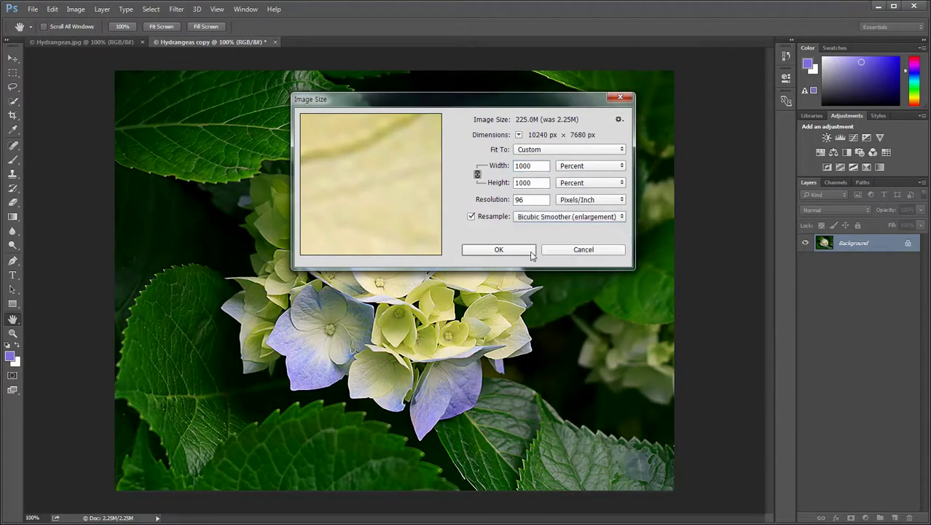
{"action": "left_click", "coordinate": [514, 250]}
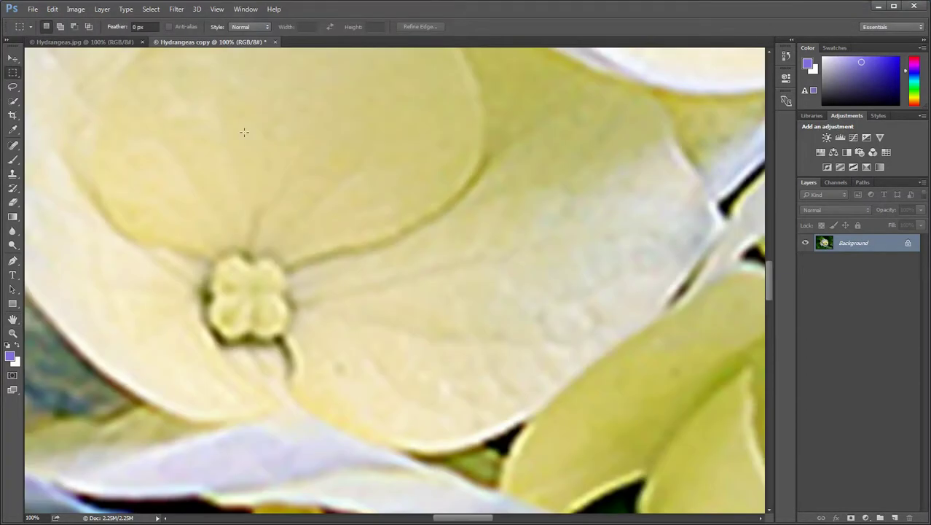
Reduce the enlarged Hydrangeas copy back down to 10 percent width and height using Bicubic Sharper (reduction) resampling.
{"action": "left_click", "coordinate": [75, 9]}
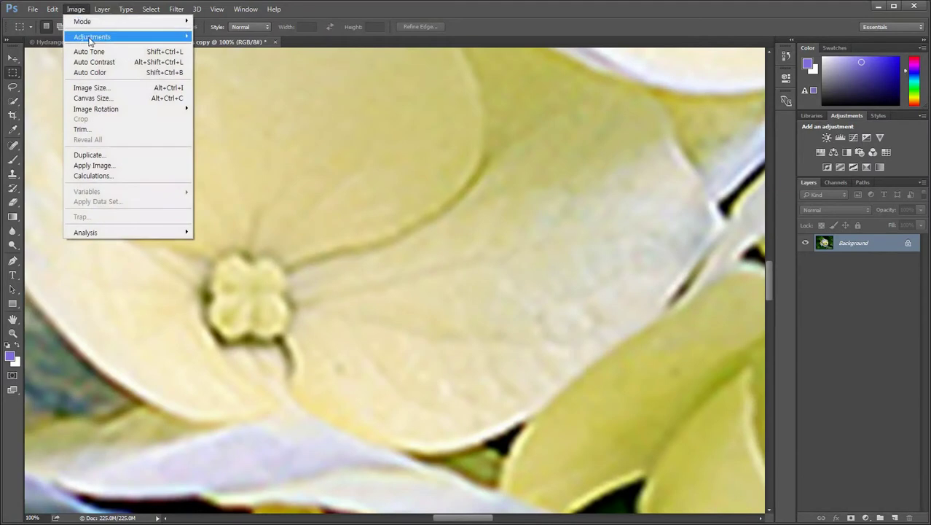
{"action": "left_click", "coordinate": [91, 88]}
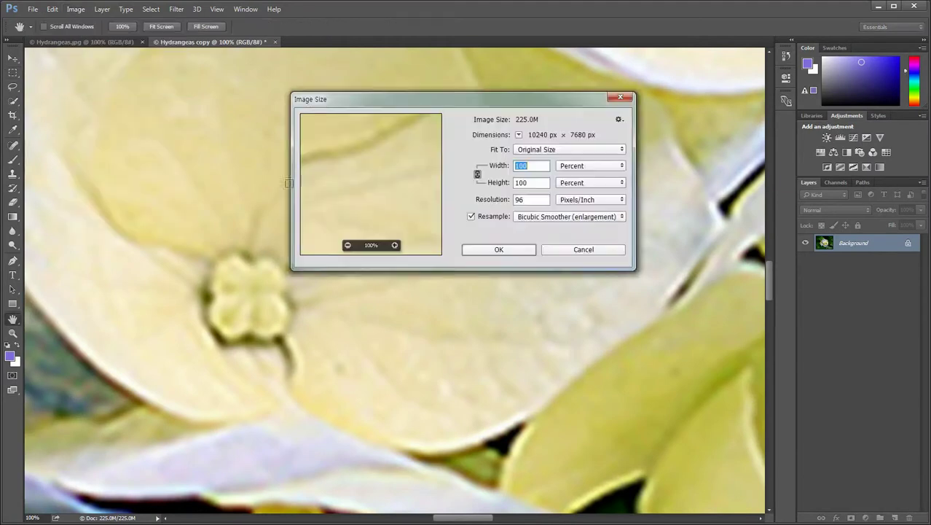
{"action": "type", "text": "10"}
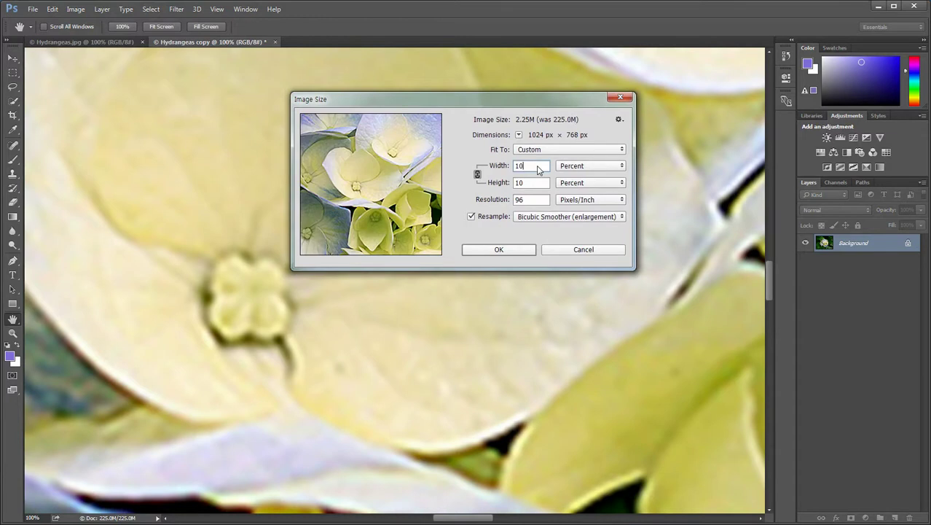
{"action": "left_click", "coordinate": [563, 222]}
{"action": "left_click", "coordinate": [565, 267]}
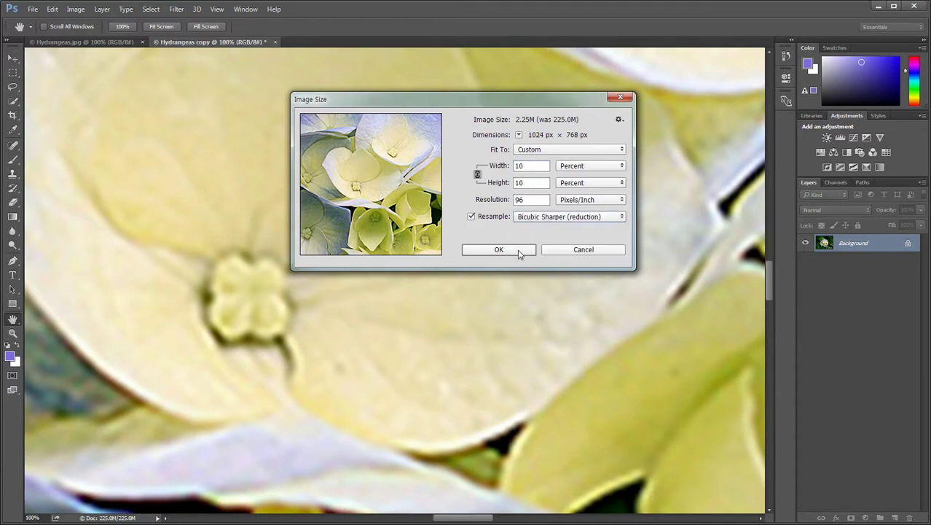
{"action": "left_click", "coordinate": [520, 251]}
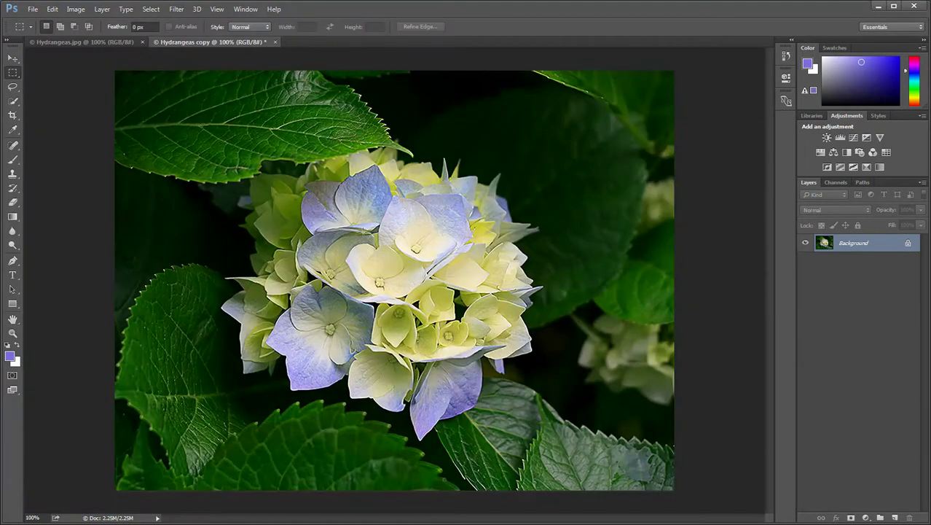
Compare the twice-resampled copy with Hydrangeas.jpg, and arrange both documents side by side in a 2-up Vertical layout.
{"action": "left_click", "coordinate": [90, 42]}
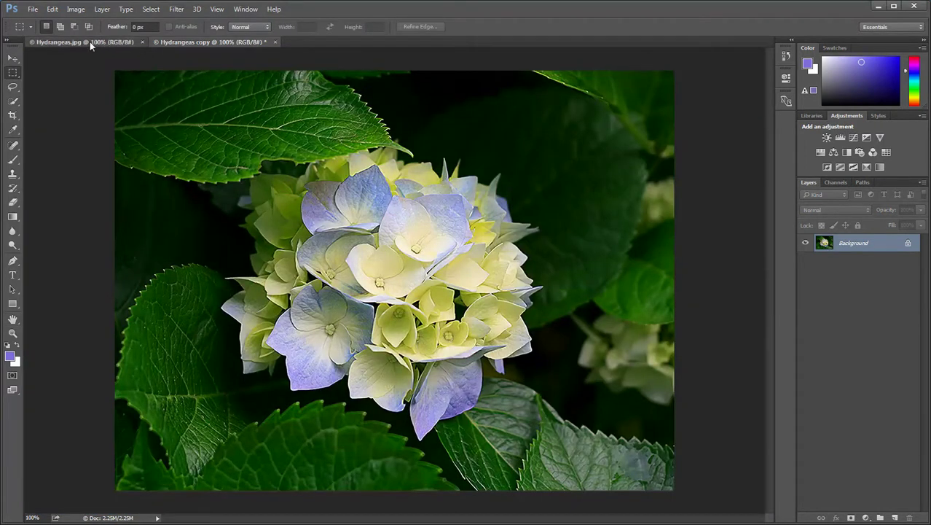
{"action": "left_click", "coordinate": [198, 43]}
{"action": "left_click", "coordinate": [131, 43]}
{"action": "left_click", "coordinate": [246, 10]}
{"action": "mouse_move", "coordinate": [251, 24]}
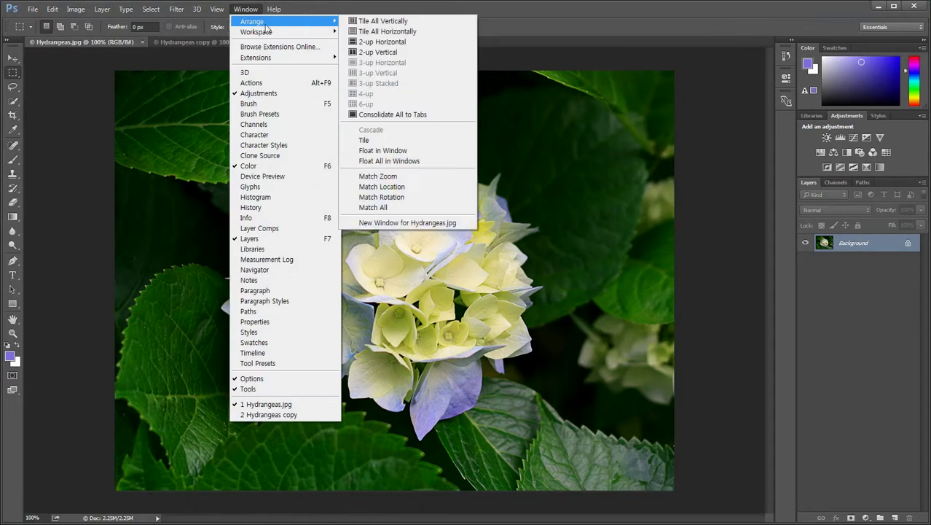
{"action": "left_click", "coordinate": [391, 57]}
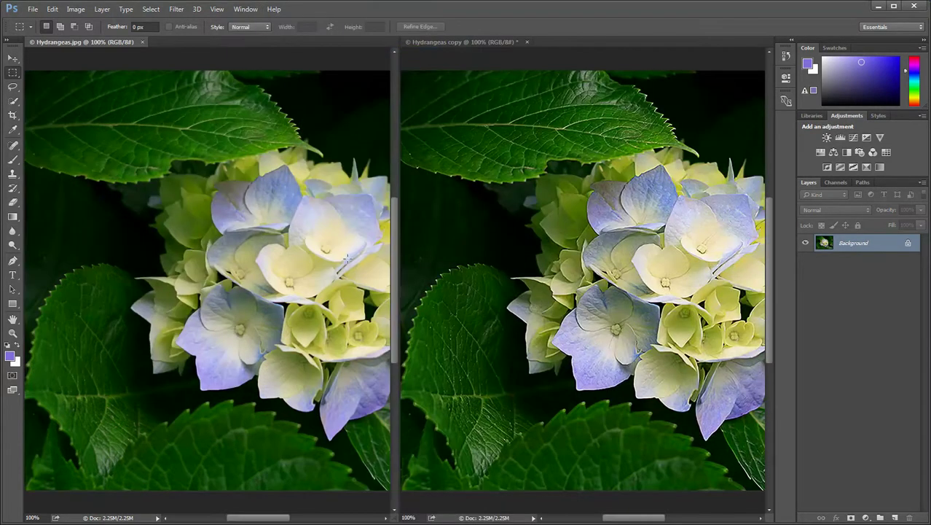
Compare the flower heads in both side-by-side images, and make Hydrangeas.jpg the active document.
{"action": "left_click", "coordinate": [537, 231]}
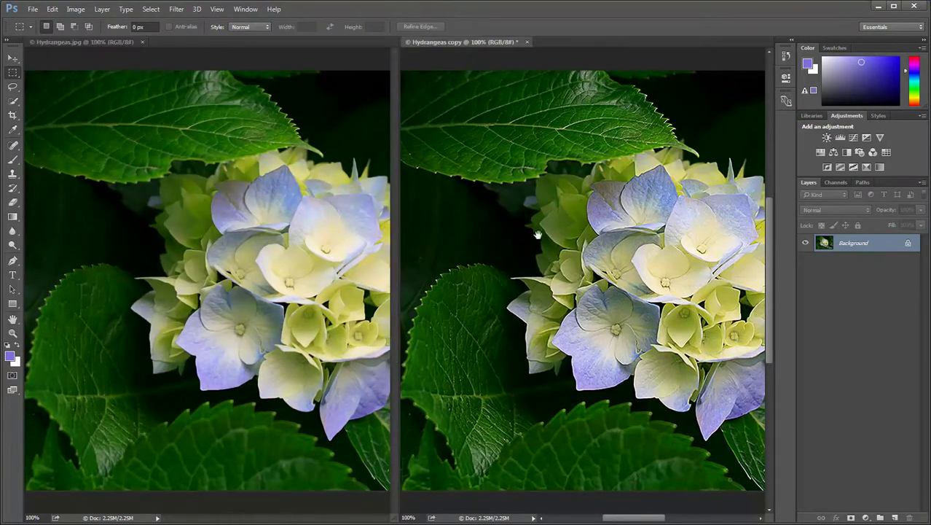
{"action": "mouse_move", "coordinate": [619, 250]}
{"action": "left_mouse_down"}
{"action": "mouse_move", "coordinate": [581, 247]}
{"action": "mouse_move", "coordinate": [617, 249]}
{"action": "left_mouse_up"}
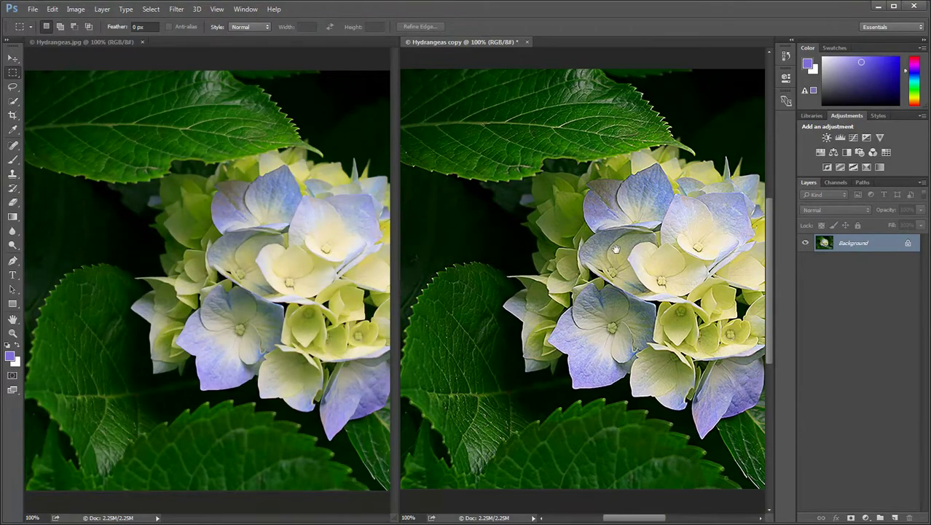
{"action": "left_click_drag", "start_coordinate": [617, 247], "coordinate": [523, 227]}
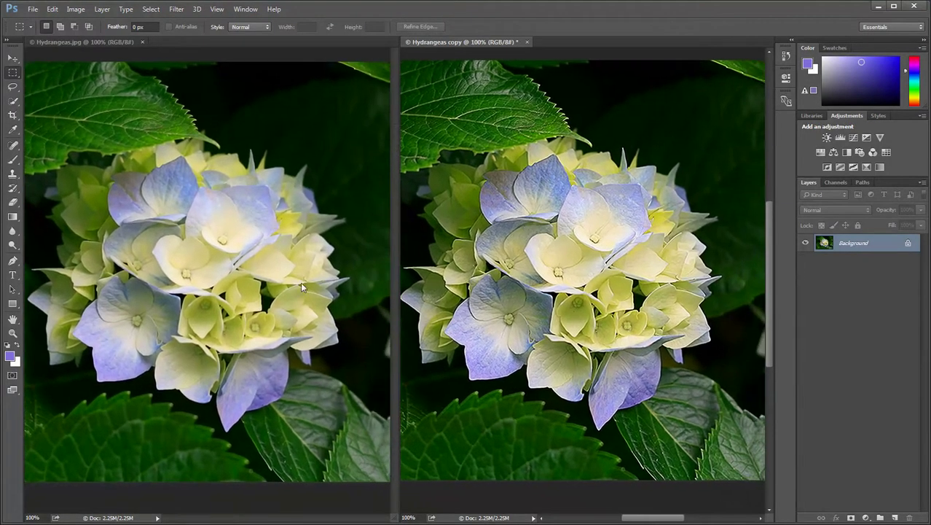
{"action": "left_click", "coordinate": [56, 45]}
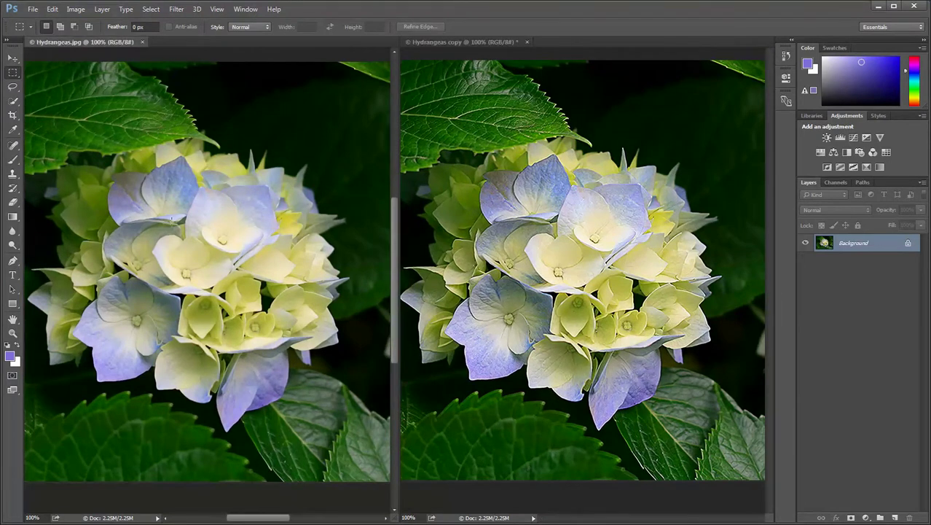